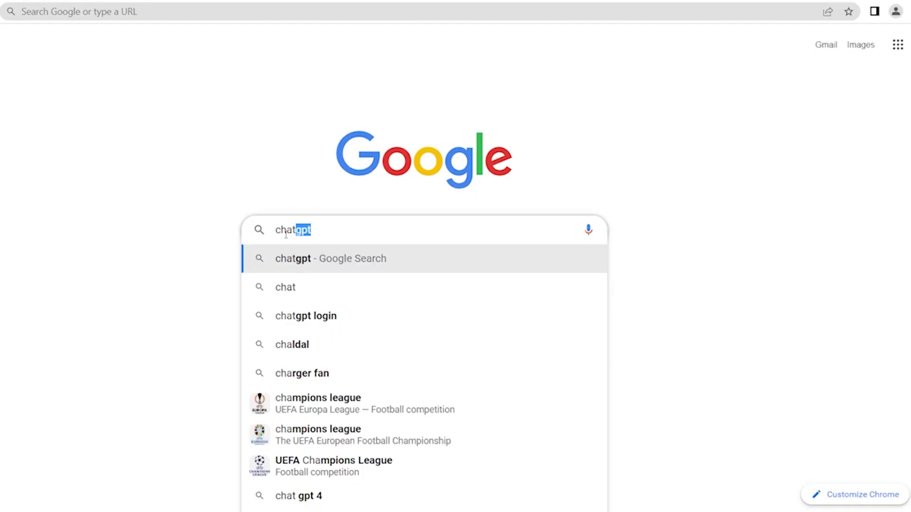
# Step: Open ChatGPT's chat page from the search results, then return to Excel's Dataset sheet
pyautogui.press('Return')
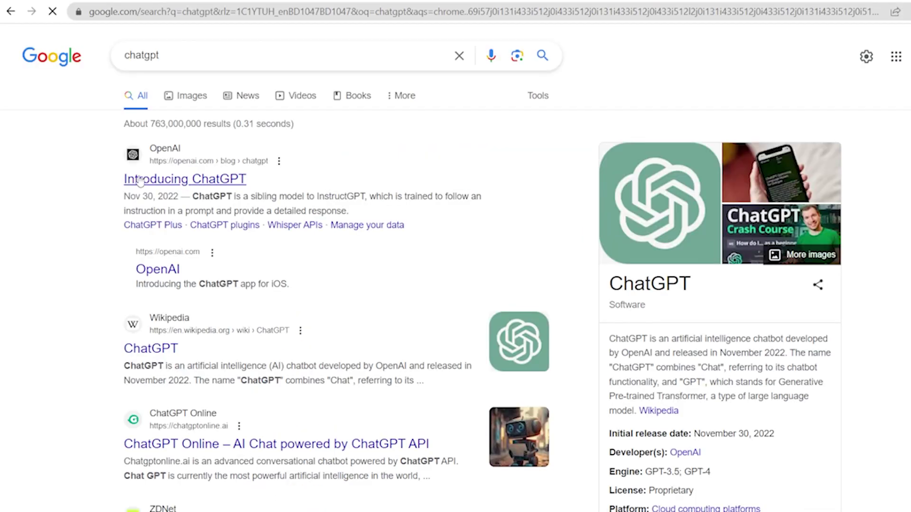
pyautogui.click(152, 181)
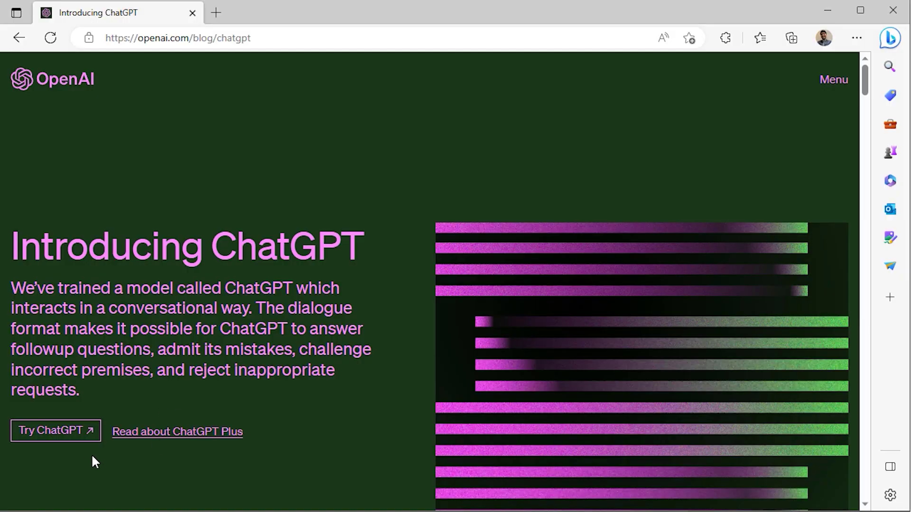
pyautogui.click(67, 436)
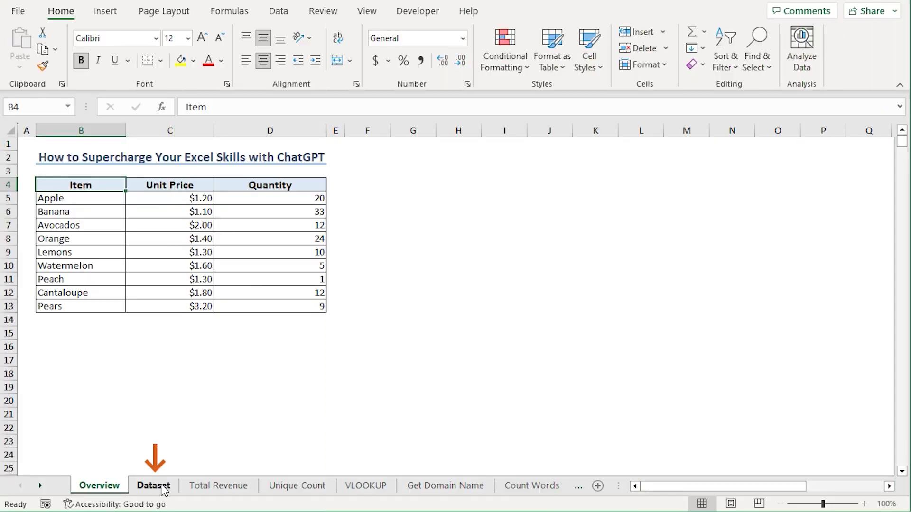
pyautogui.click(154, 487)
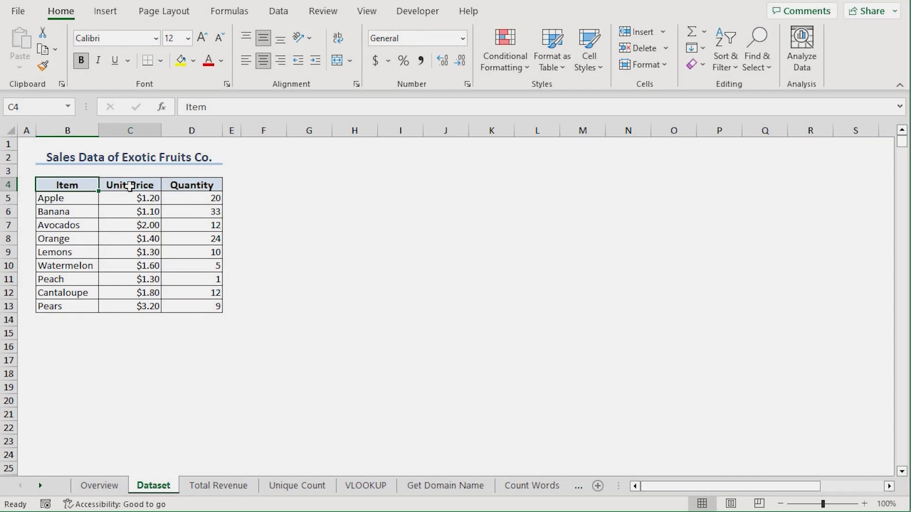
# Step: Review the Unit Price and Quantity columns and the Total Revenue sheet's empty Revenue column
pyautogui.click(128, 185)
pyautogui.click(184, 189)
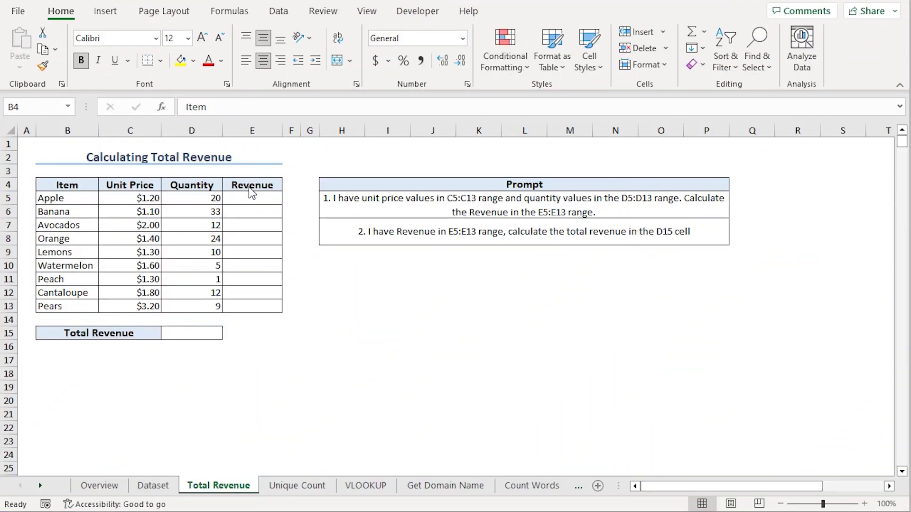
pyautogui.click(249, 188)
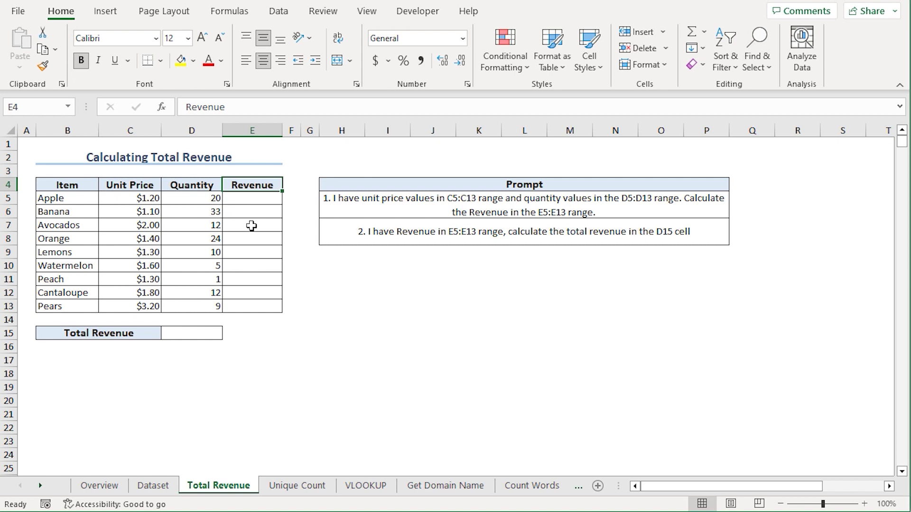
# Step: Send the H5 Revenue prompt to ChatGPT and copy its =C5 * D5 formula
pyautogui.click(371, 213)
pyautogui.hotkey('ctrl', 'c')
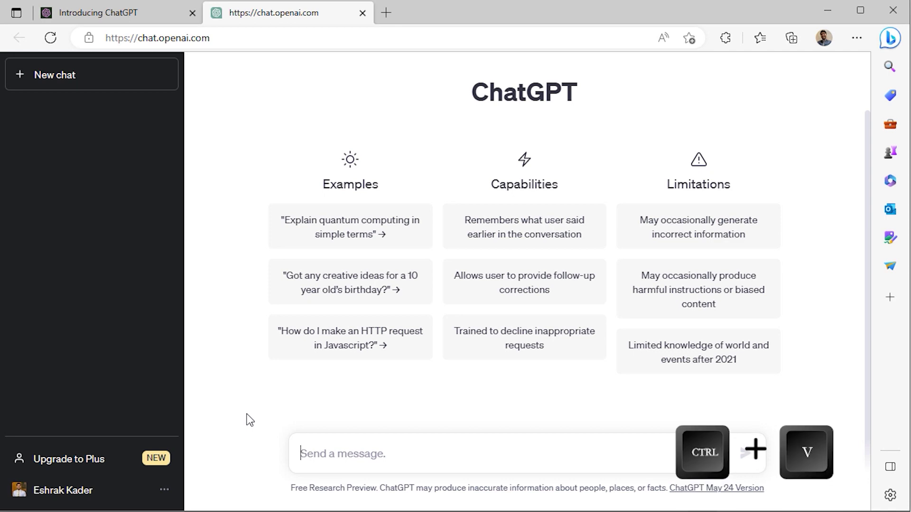
pyautogui.hotkey('ctrl', 'v')
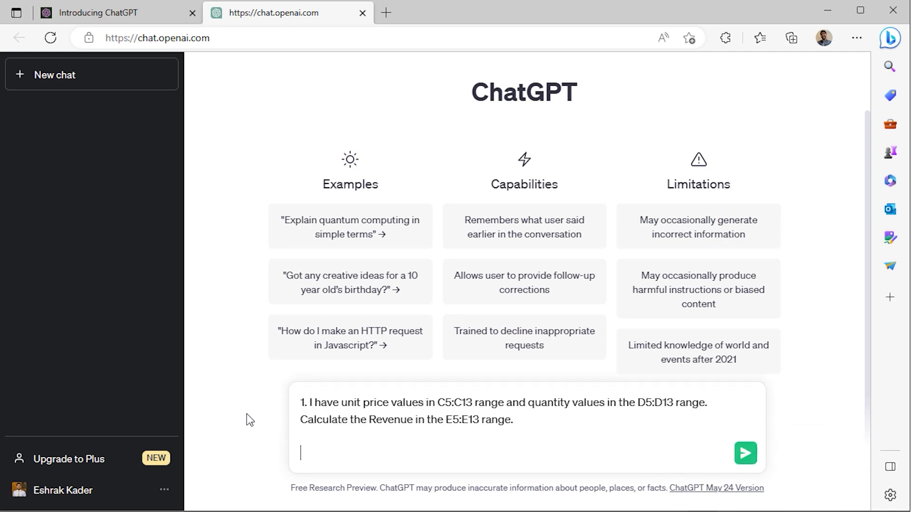
pyautogui.click(745, 453)
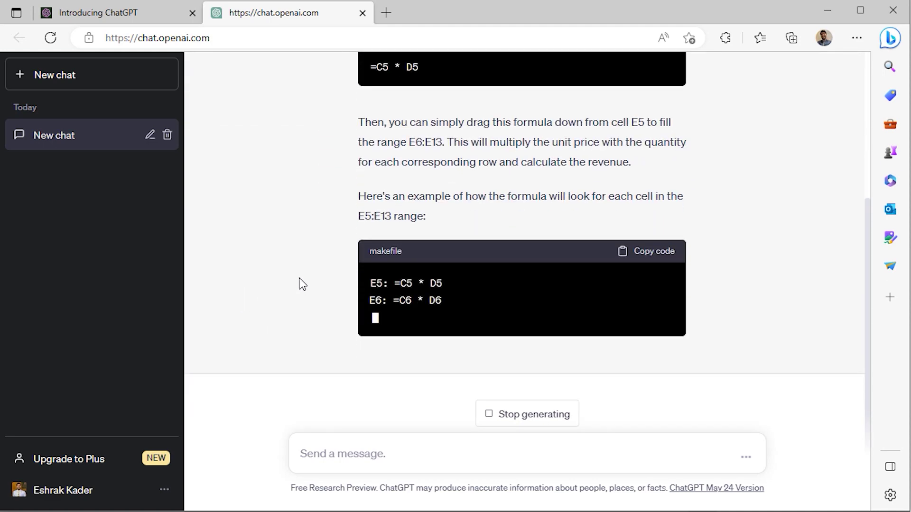
pyautogui.scroll(2, 301, 306)
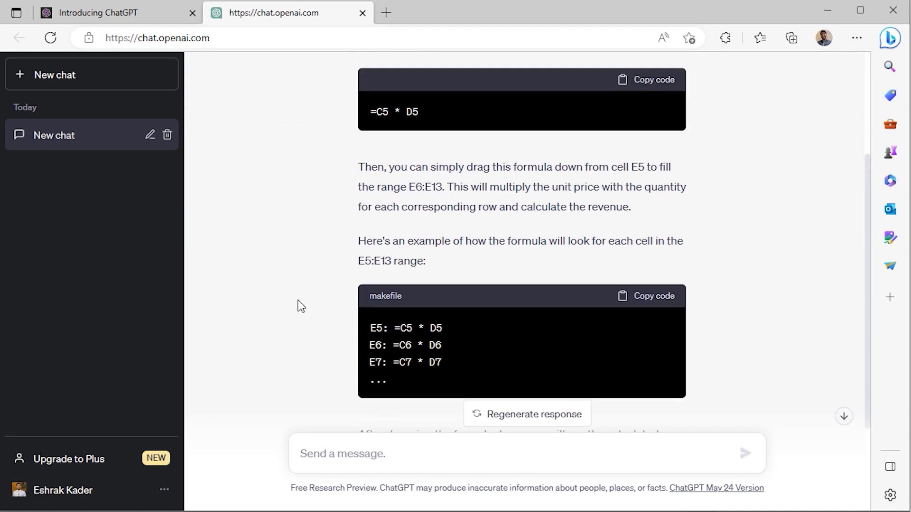
pyautogui.scroll(3, 301, 306)
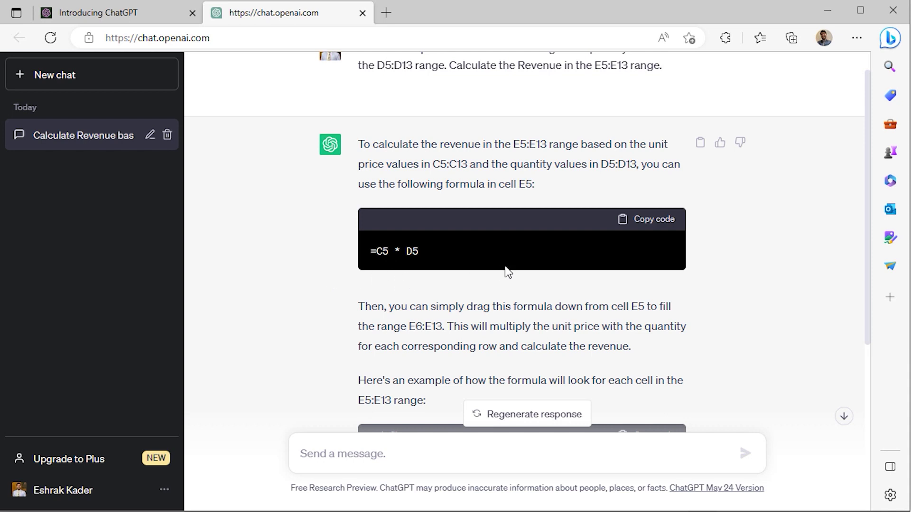
pyautogui.click(652, 228)
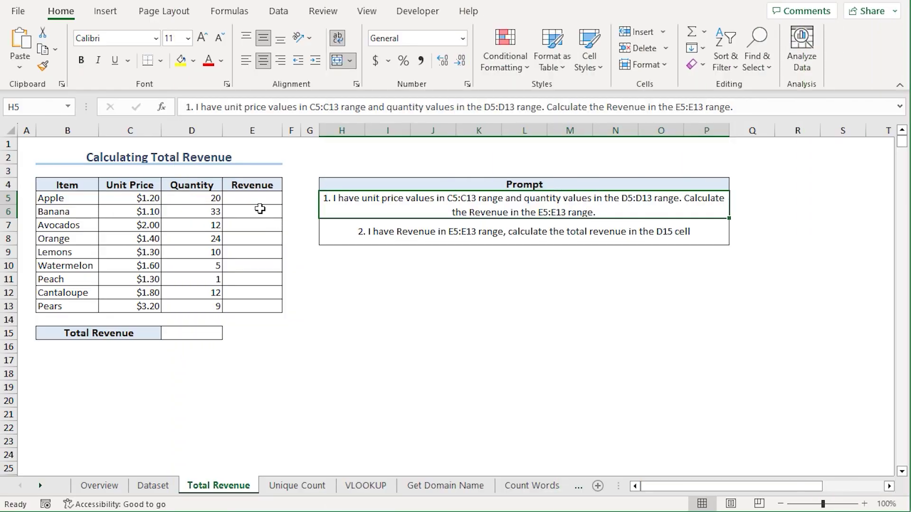
# Step: Enter =C5 * D5 in E5 and fill it to E13, giving $24.00 through $28.80
pyautogui.click(253, 200)
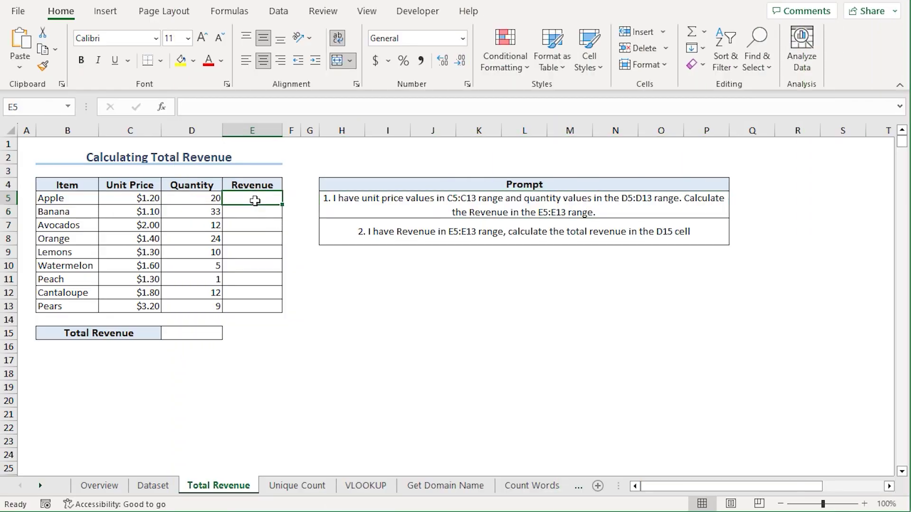
pyautogui.click(192, 109)
pyautogui.hotkey('ctrl', 'v')
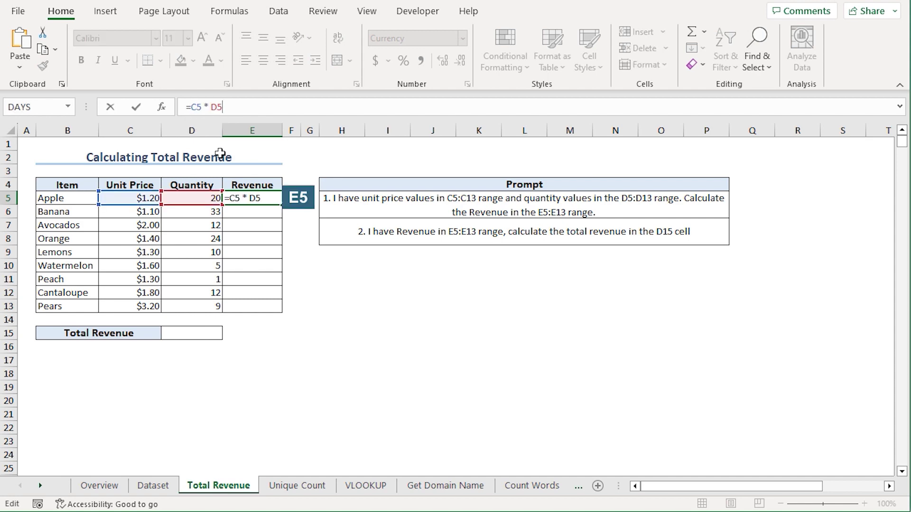
pyautogui.press('Return')
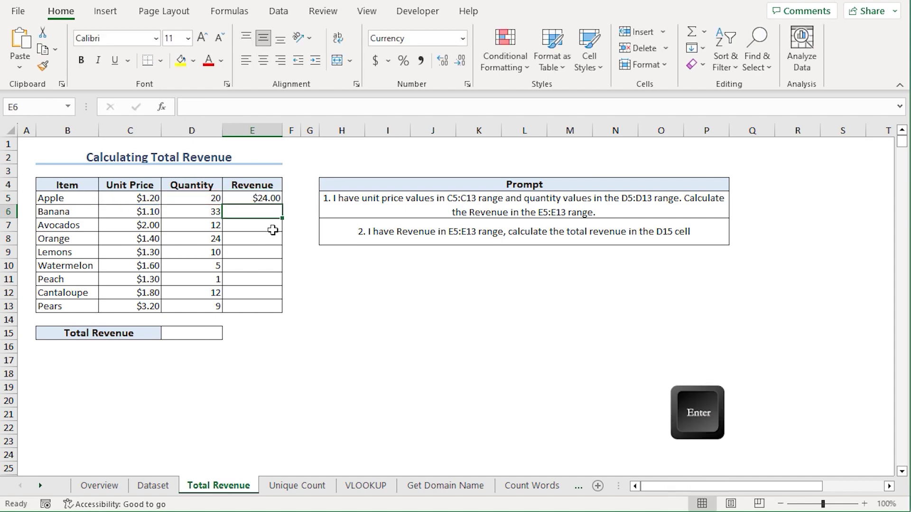
pyautogui.click(264, 199)
pyautogui.moveTo(282, 206); pyautogui.dragTo(282, 307)
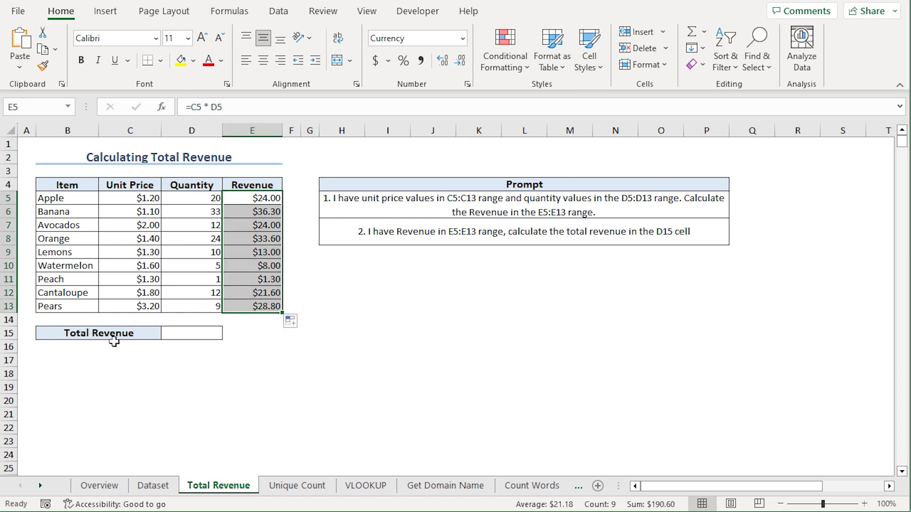
pyautogui.click(400, 237)
# Step: Send the H7 total-revenue prompt to ChatGPT and copy its =SUM(E5:E13) answer
pyautogui.hotkey('ctrl', 'c')
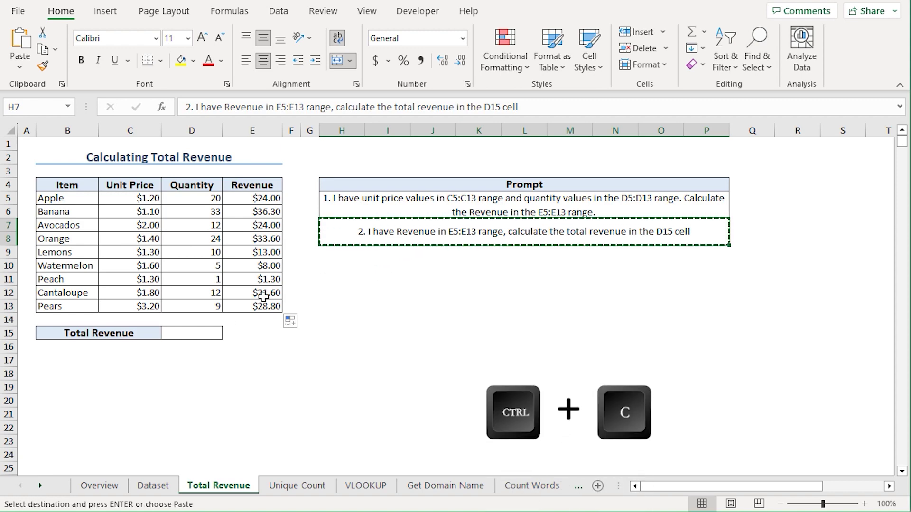
pyautogui.click(321, 449)
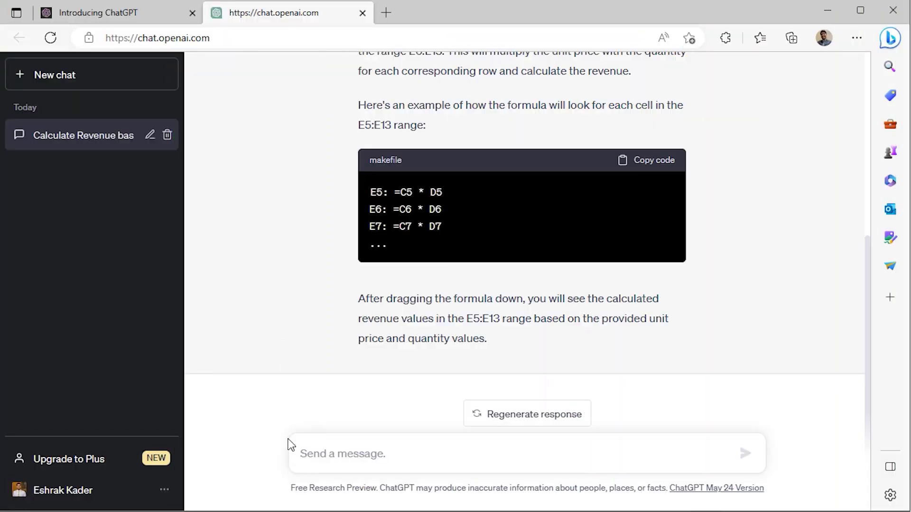
pyautogui.hotkey('ctrl', 'v')
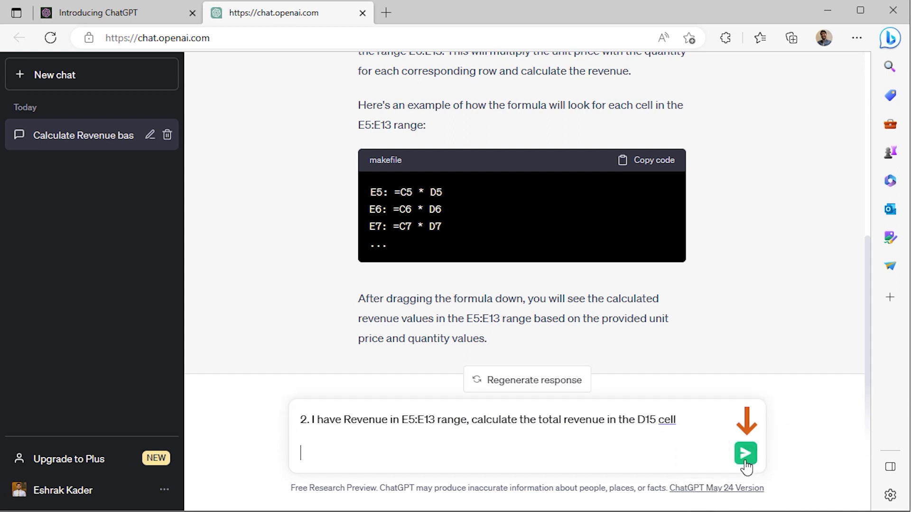
pyautogui.click(745, 454)
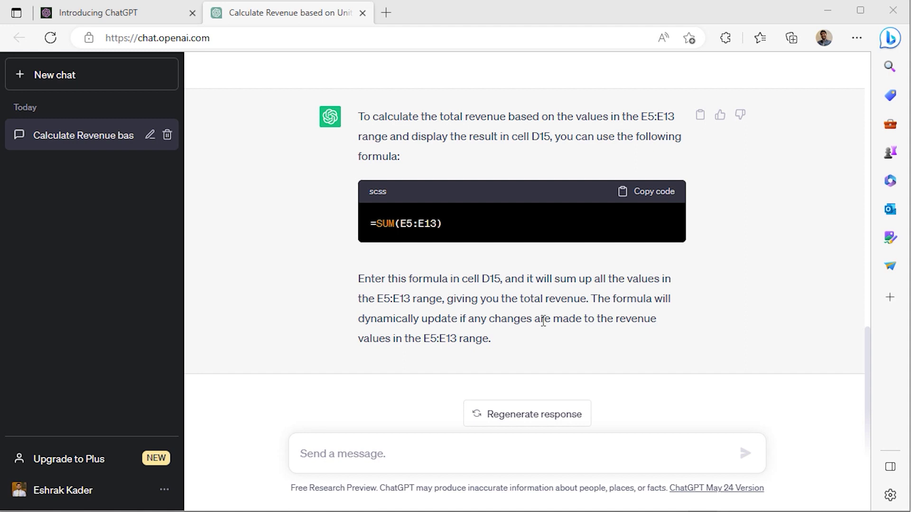
pyautogui.click(652, 200)
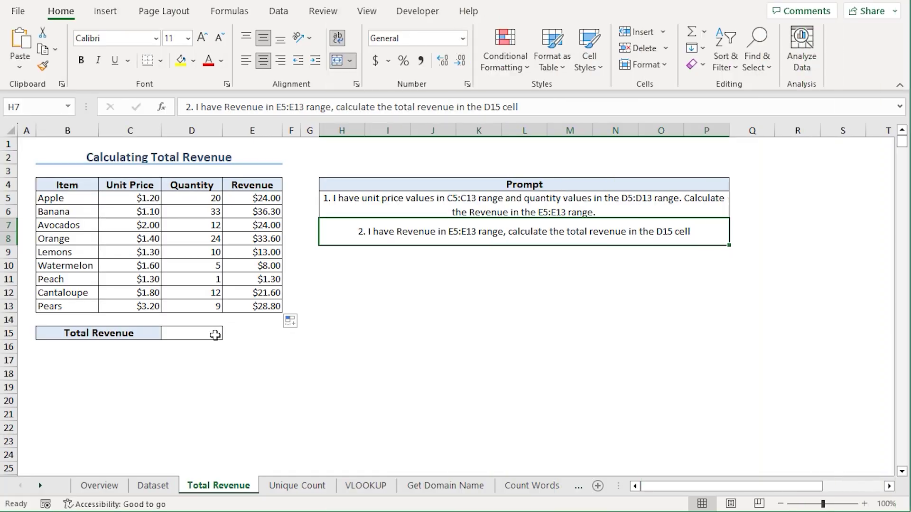
# Step: Enter =SUM(E5:E13) in D15 for $190.60, then copy the Unique Count prompt
pyautogui.click(186, 336)
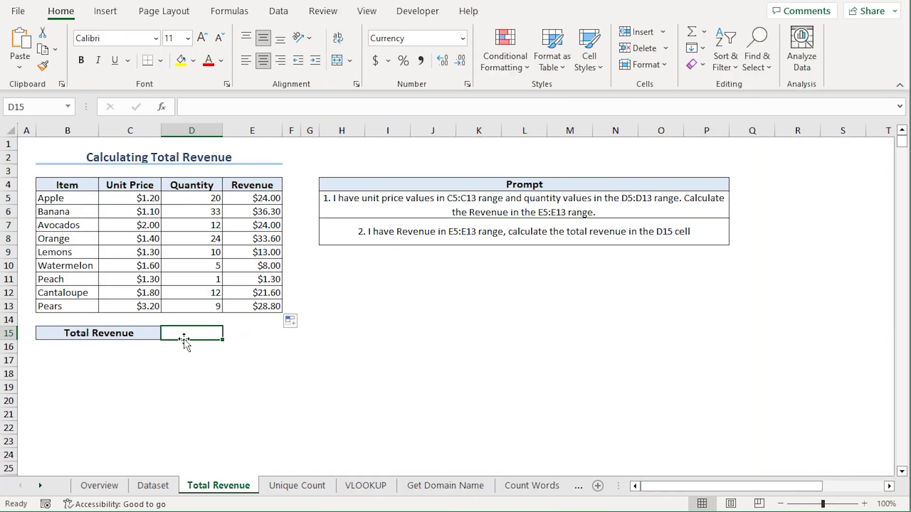
pyautogui.click(193, 109)
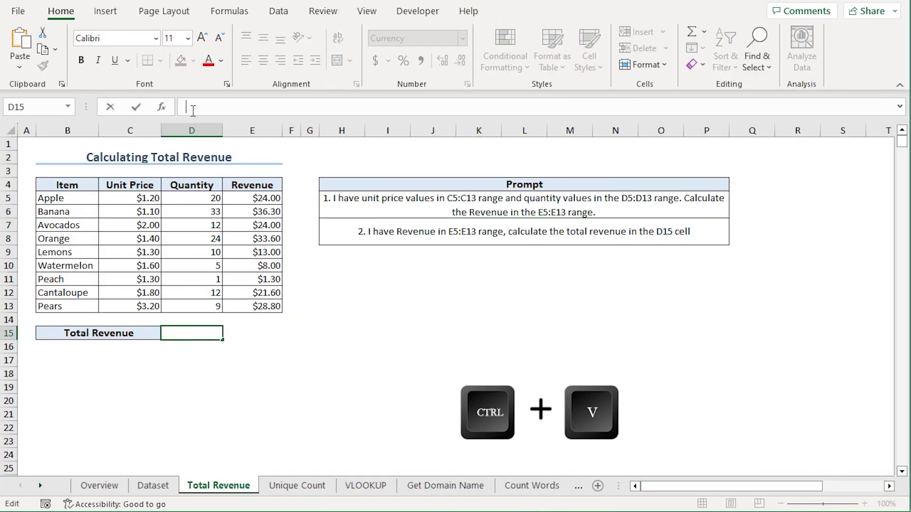
pyautogui.hotkey('ctrl', 'v')
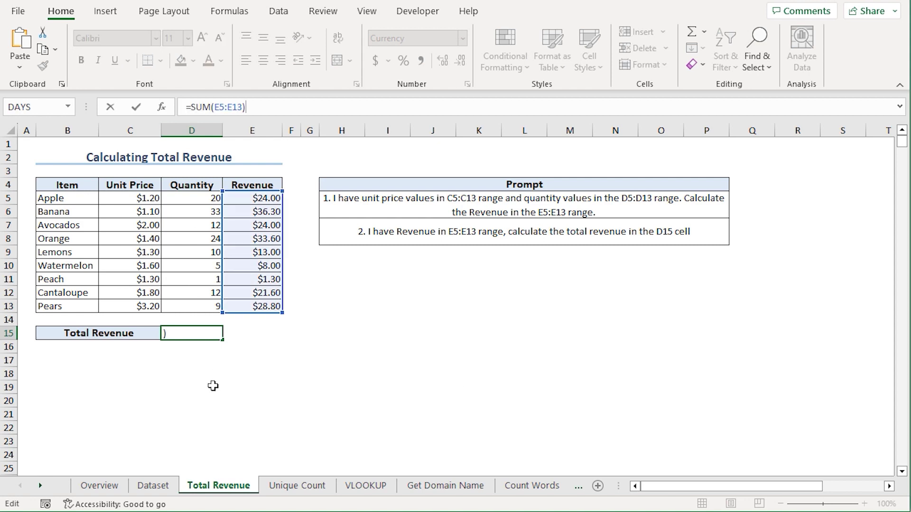
pyautogui.press('Return')
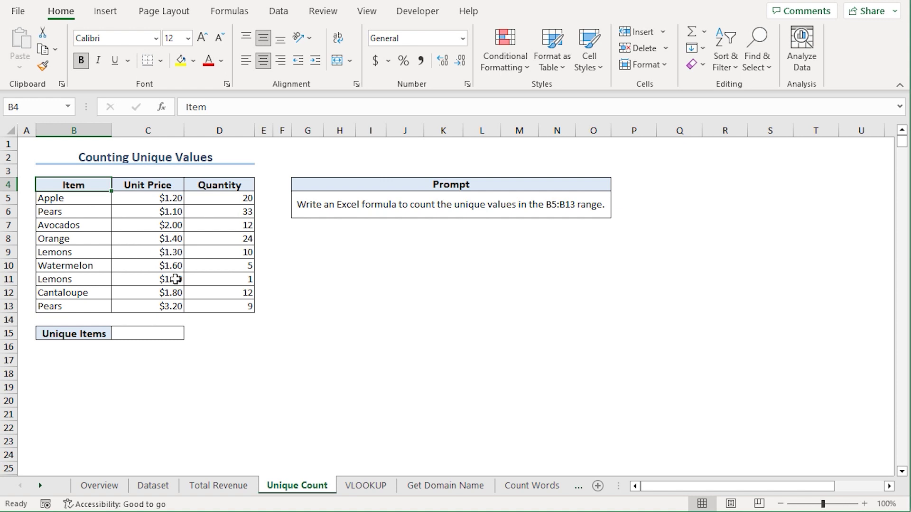
pyautogui.click(343, 207)
pyautogui.hotkey('ctrl', 'c')
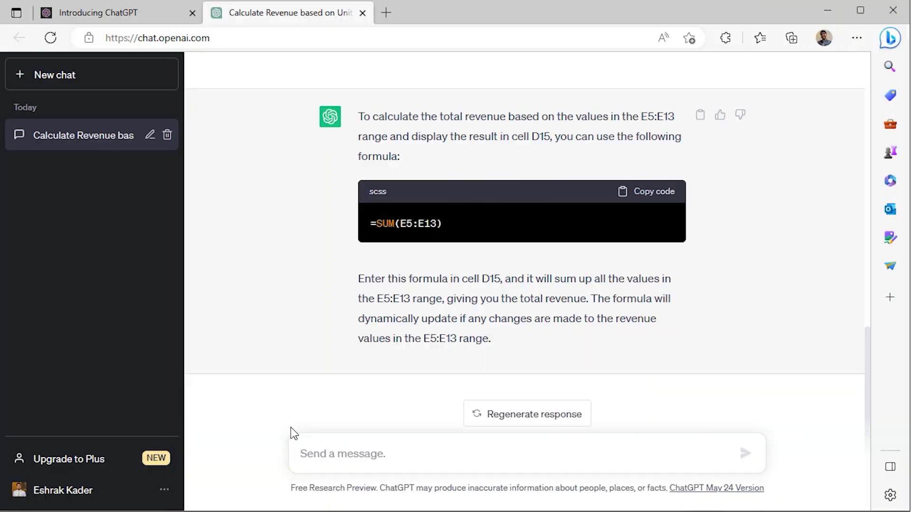
# Step: Send the unique-values prompt and review ChatGPT's =SUM(1/COUNTIF(B5:B13, B5:B13)) answer
pyautogui.hotkey('ctrl', 'v')
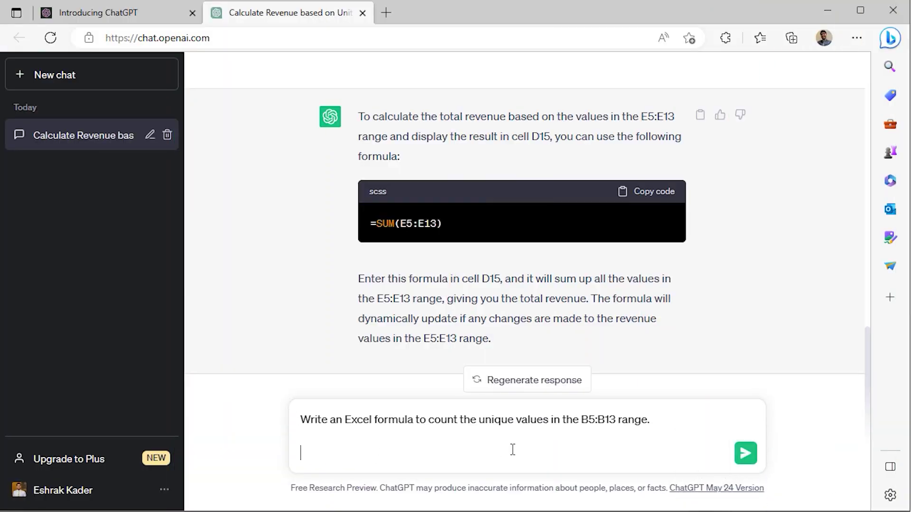
pyautogui.click(745, 454)
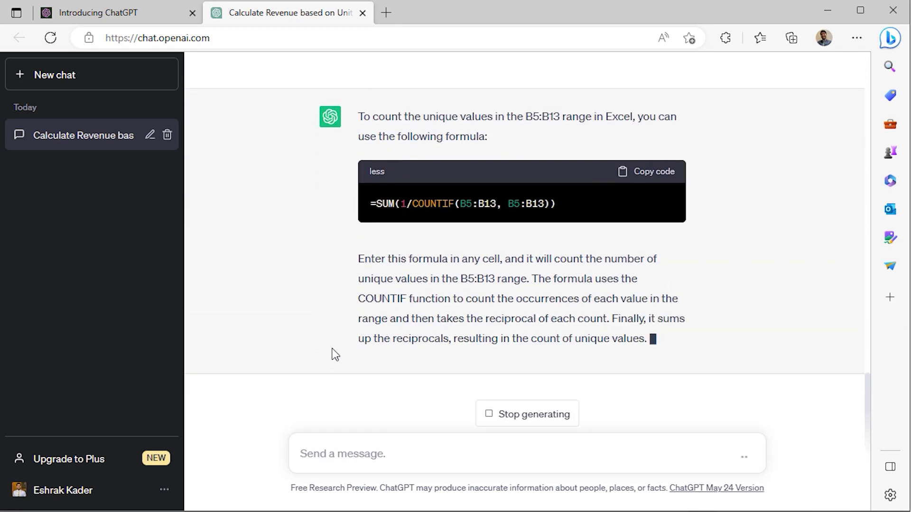
pyautogui.scroll(1, 391, 280)
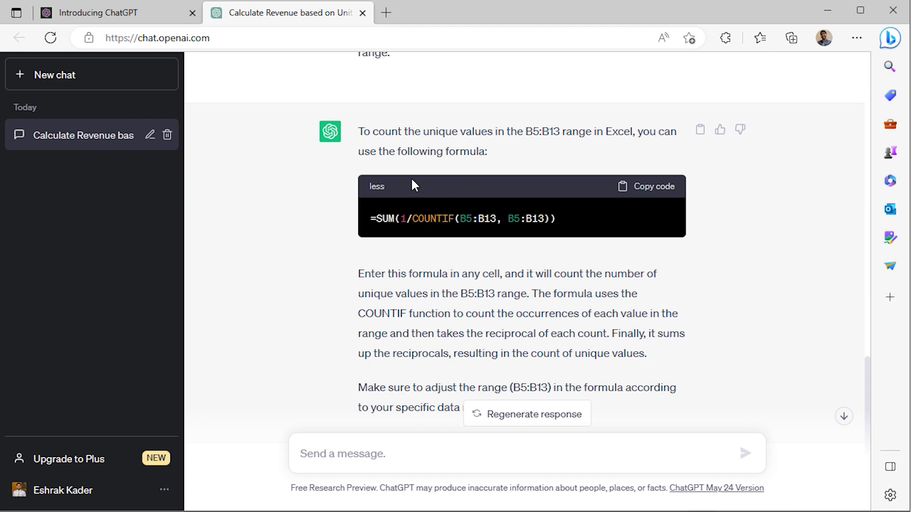
pyautogui.scroll(-2, 437, 236)
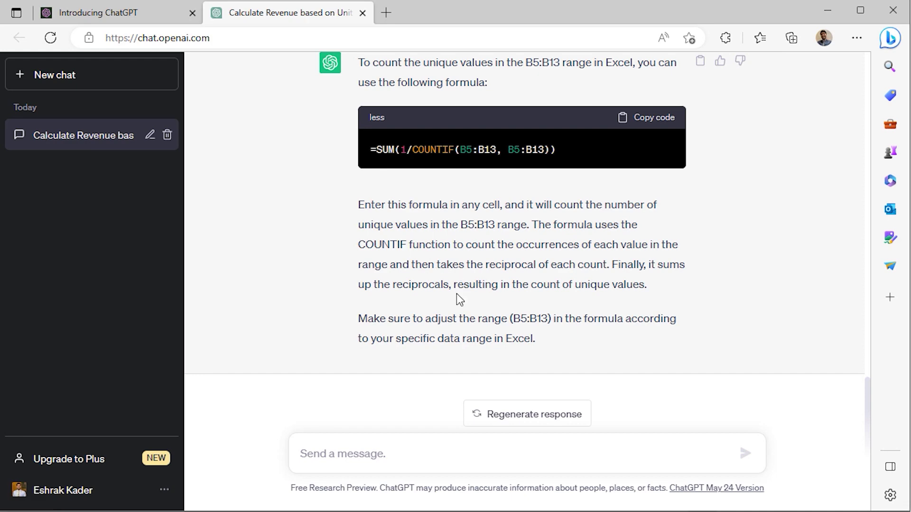
pyautogui.scroll(2, 456, 294)
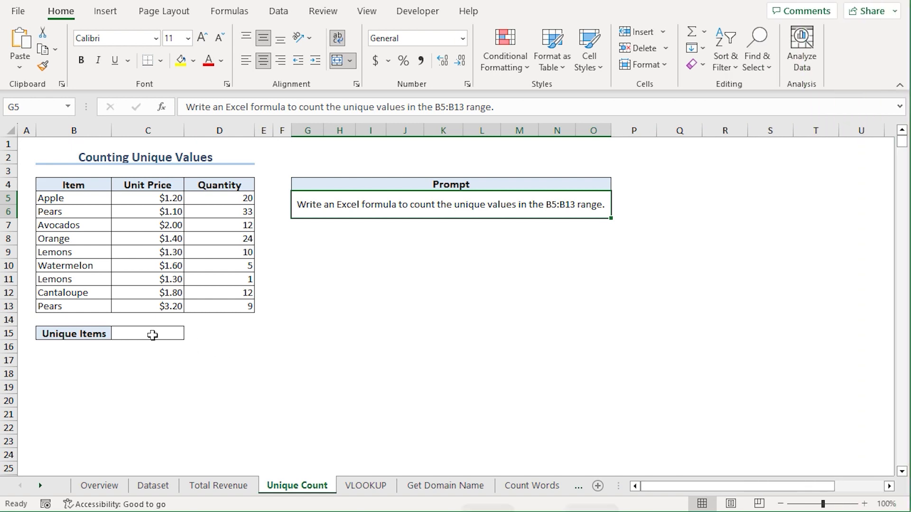
# Step: Paste the unique-count formula into C15 so it shows 7 items
pyautogui.click(149, 334)
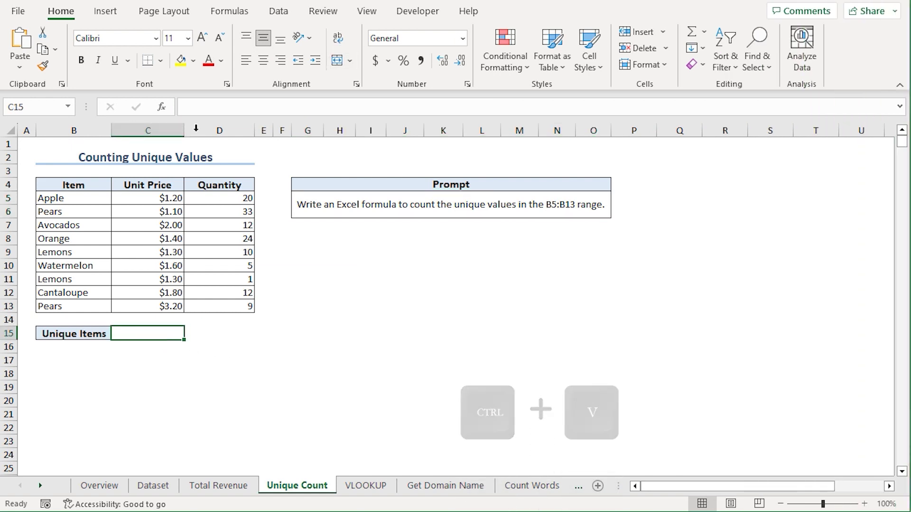
pyautogui.press('F2')
pyautogui.hotkey('ctrl', 'v')
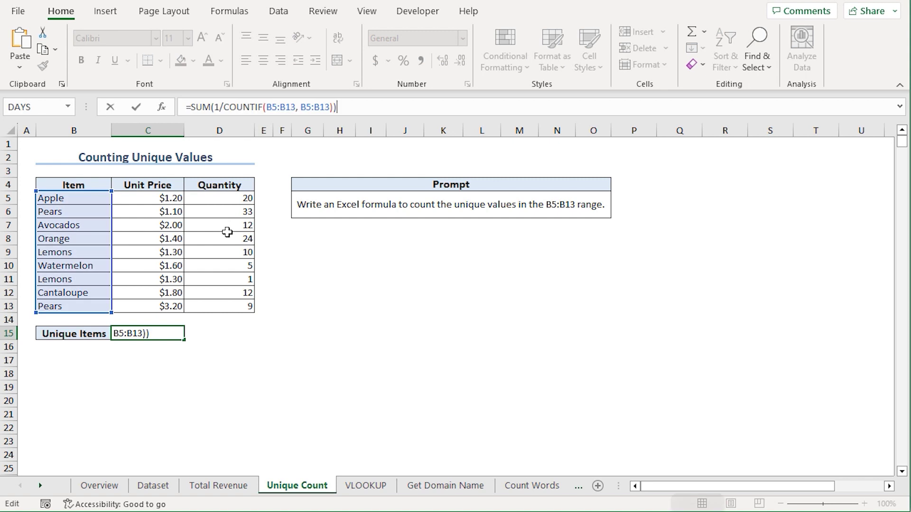
pyautogui.press('Return')
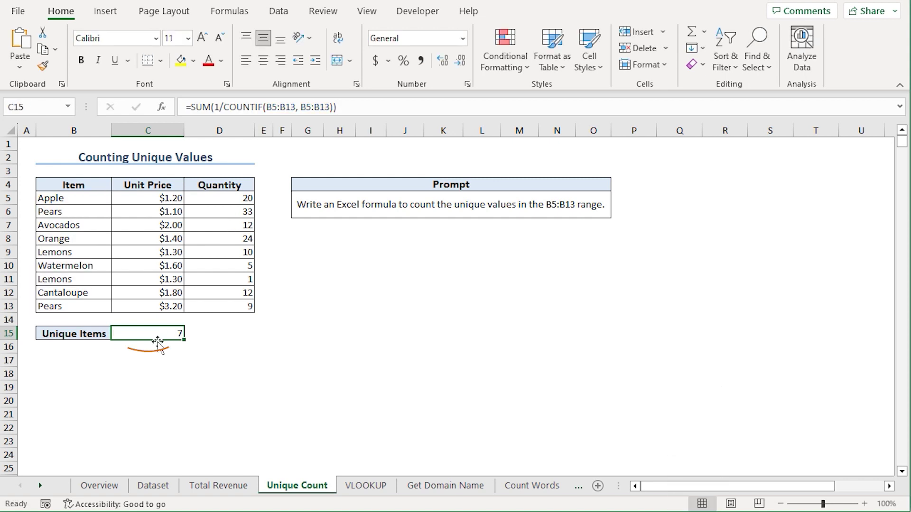
pyautogui.moveTo(79, 203); pyautogui.dragTo(76, 305)
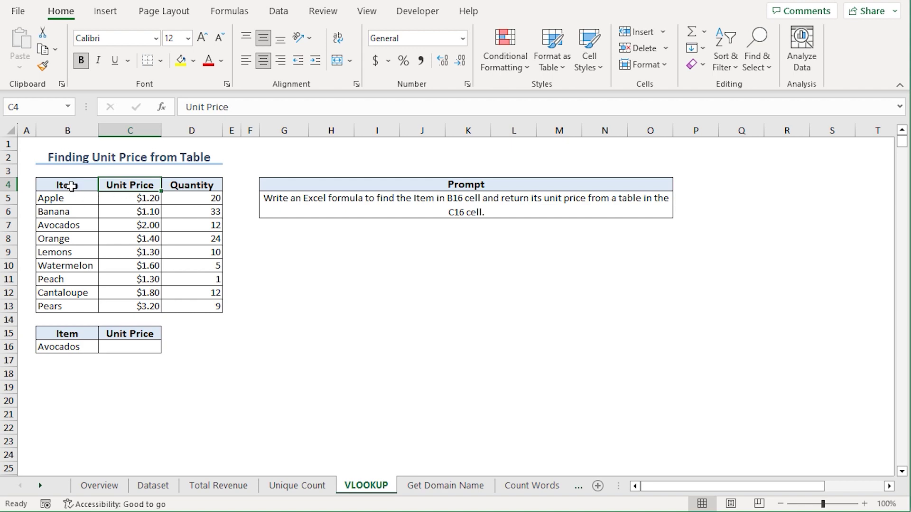
# Step: Copy the VLOOKUP sheet's Avocados unit-price prompt into the ChatGPT message box
pyautogui.click(71, 186)
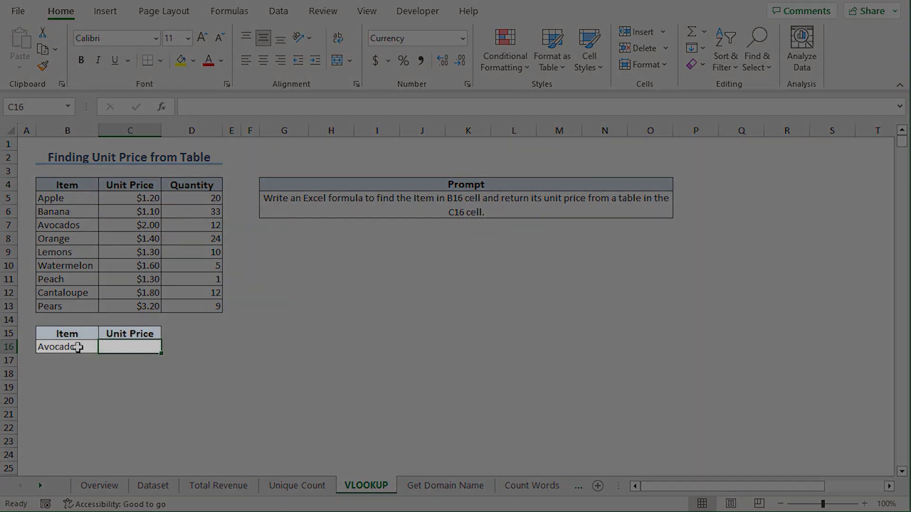
pyautogui.click(76, 347)
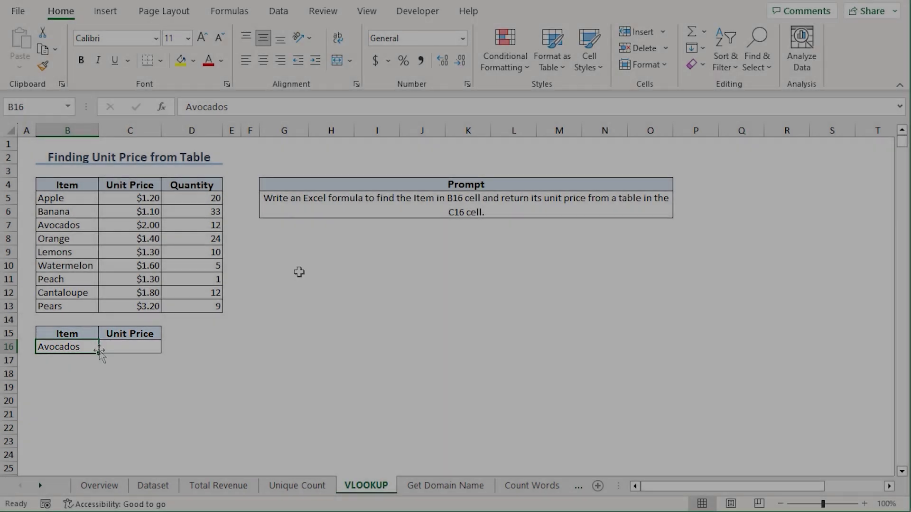
pyautogui.click(342, 206)
pyautogui.hotkey('ctrl', 'c')
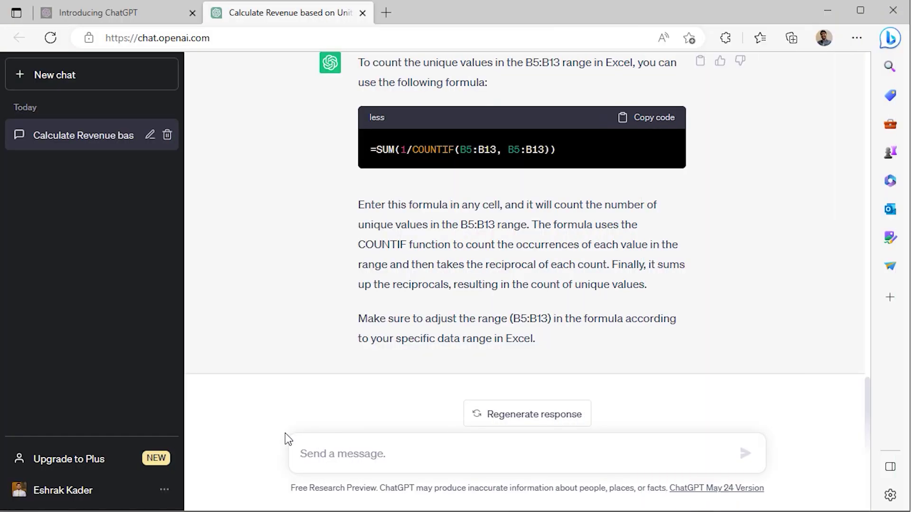
pyautogui.hotkey('ctrl', 'v')
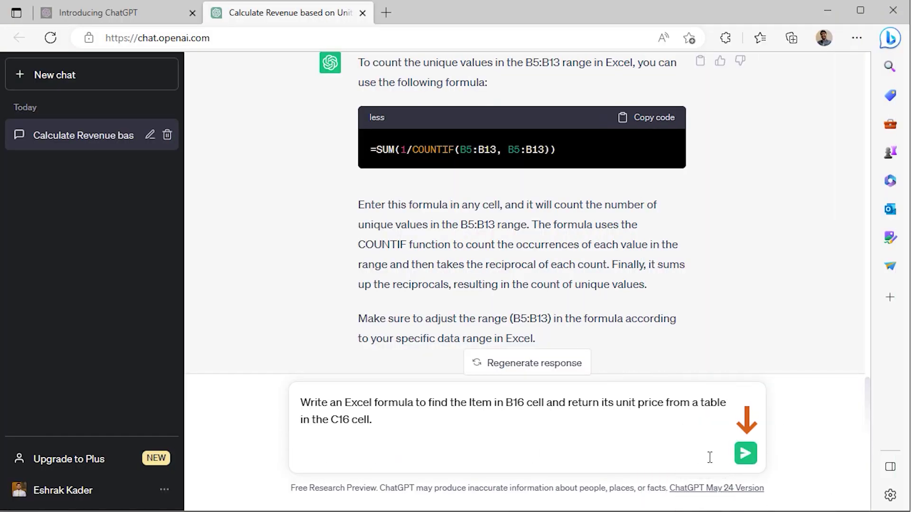
# Step: Send the unit-price prompt and copy ChatGPT's =VLOOKUP(B16, A1:B13, 2, FALSE) formula
pyautogui.click(752, 463)
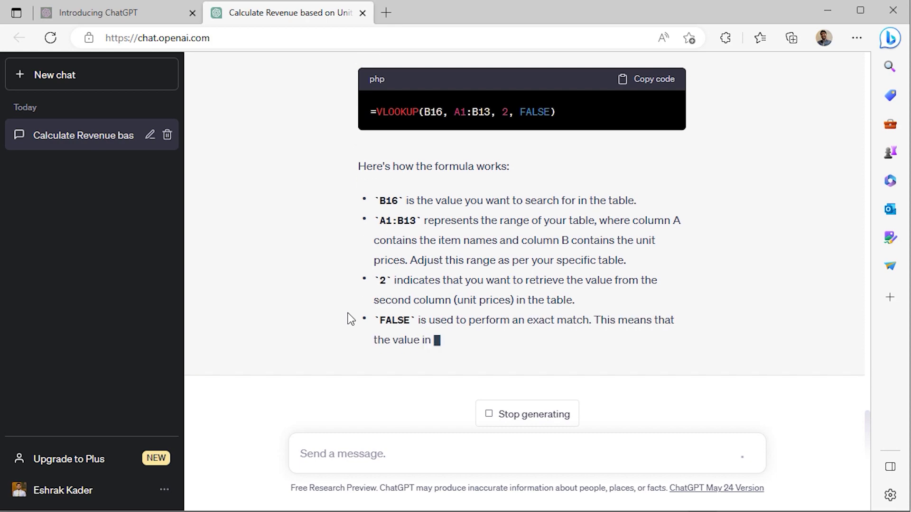
pyautogui.scroll(3, 340, 249)
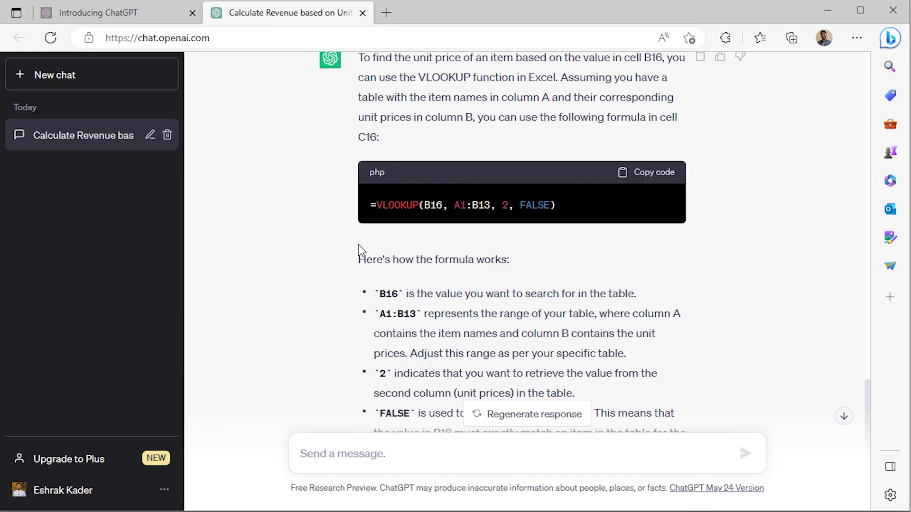
pyautogui.scroll(1, 351, 265)
pyautogui.scroll(-3, 350, 269)
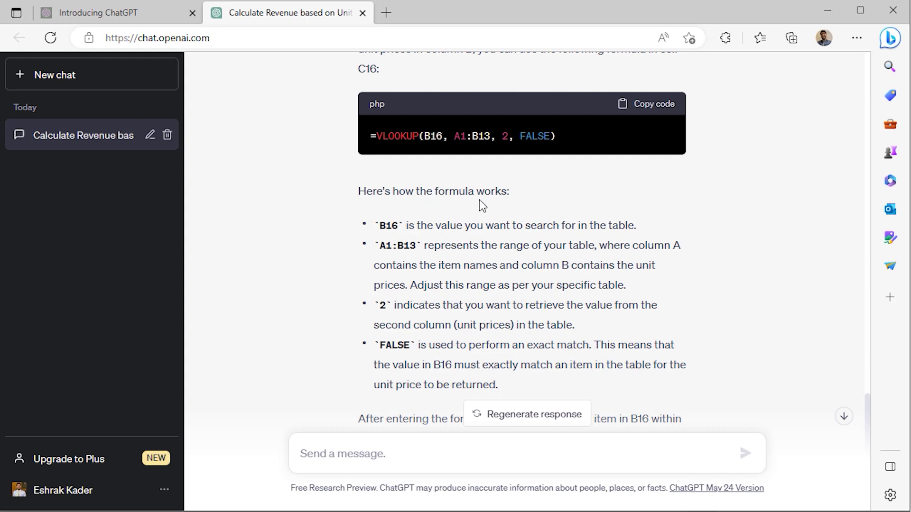
pyautogui.scroll(-2, 479, 200)
pyautogui.scroll(4, 463, 223)
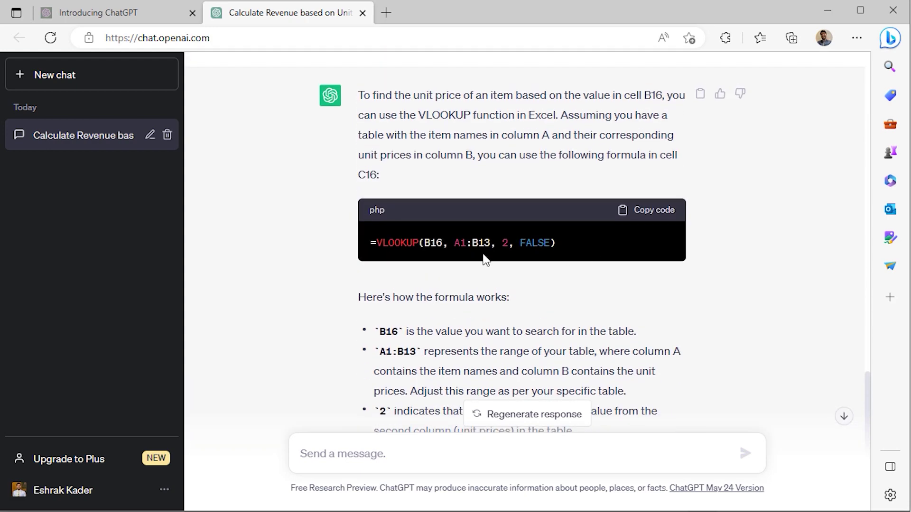
pyautogui.click(646, 210)
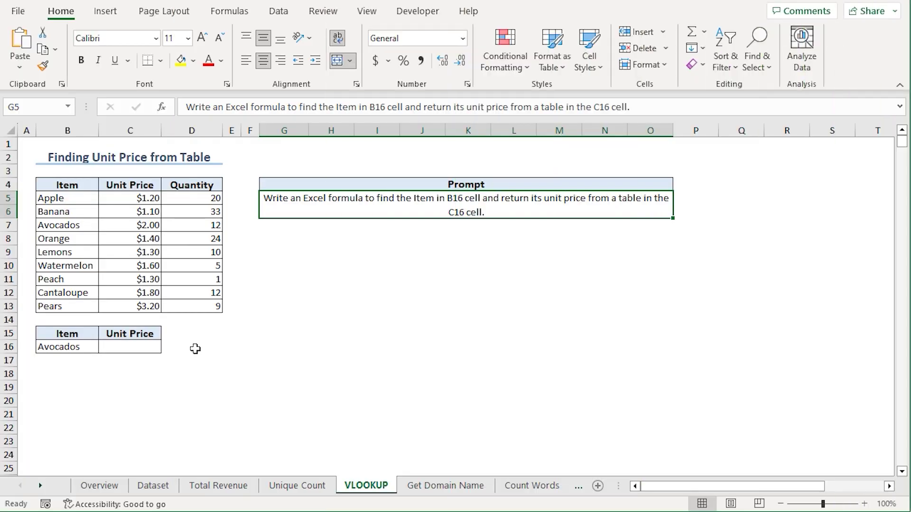
# Step: Paste the VLOOKUP into C16 with range B4:D13, so it returns $2.00
pyautogui.click(151, 348)
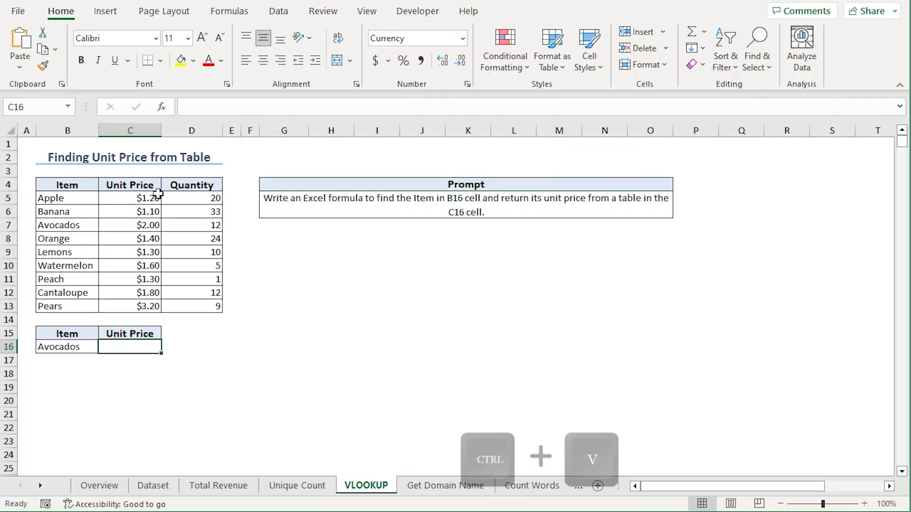
pyautogui.hotkey('ctrl', 'v')
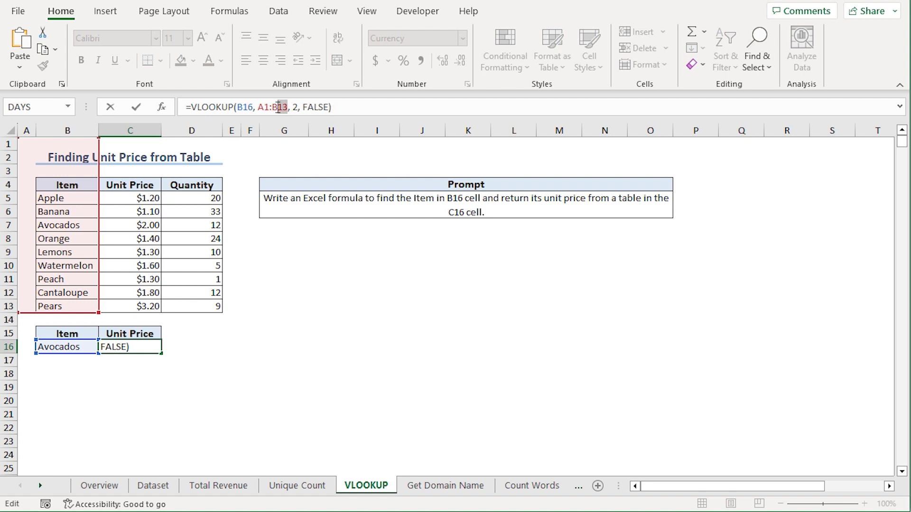
pyautogui.moveTo(262, 111); pyautogui.dragTo(258, 108)
pyautogui.press('Delete')
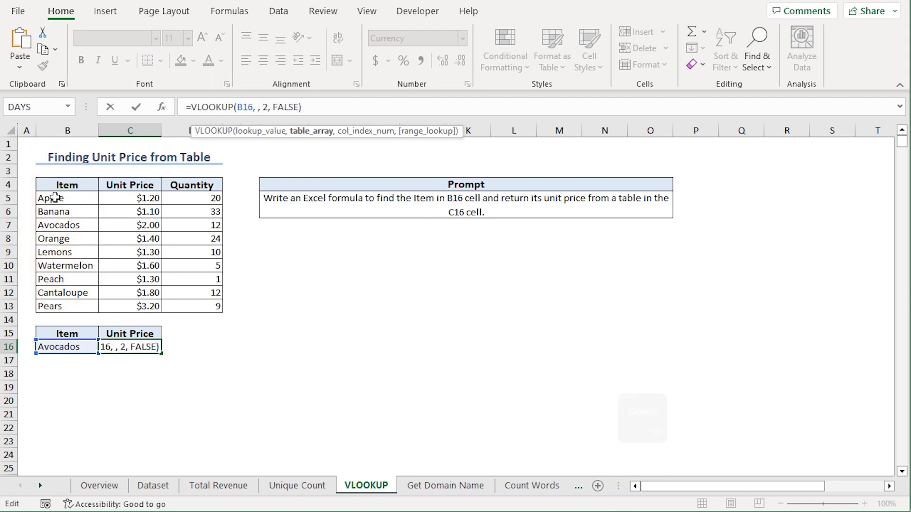
pyautogui.moveTo(51, 186); pyautogui.dragTo(199, 306)
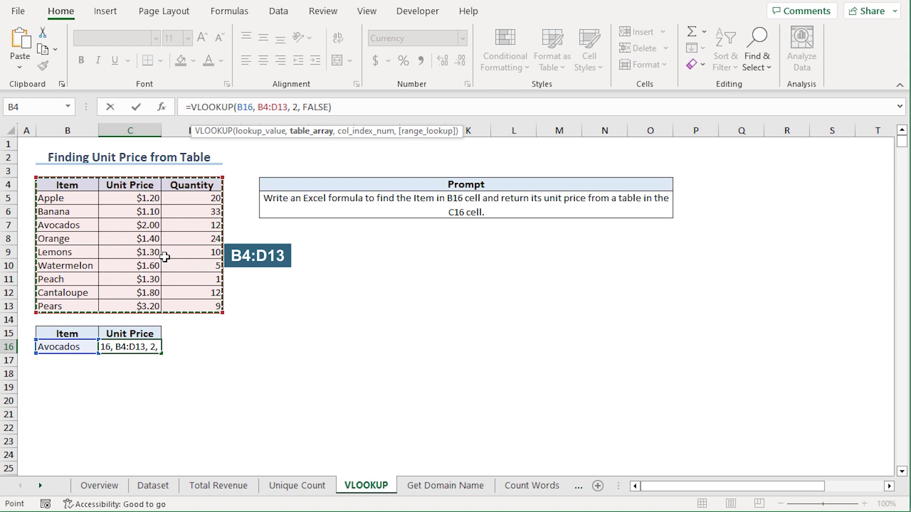
pyautogui.press('Return')
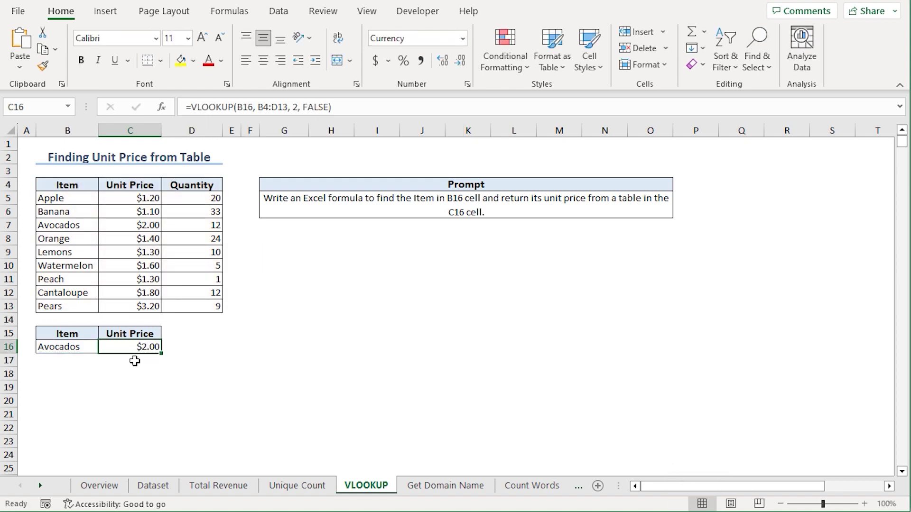
pyautogui.click(76, 348)
pyautogui.click(138, 348)
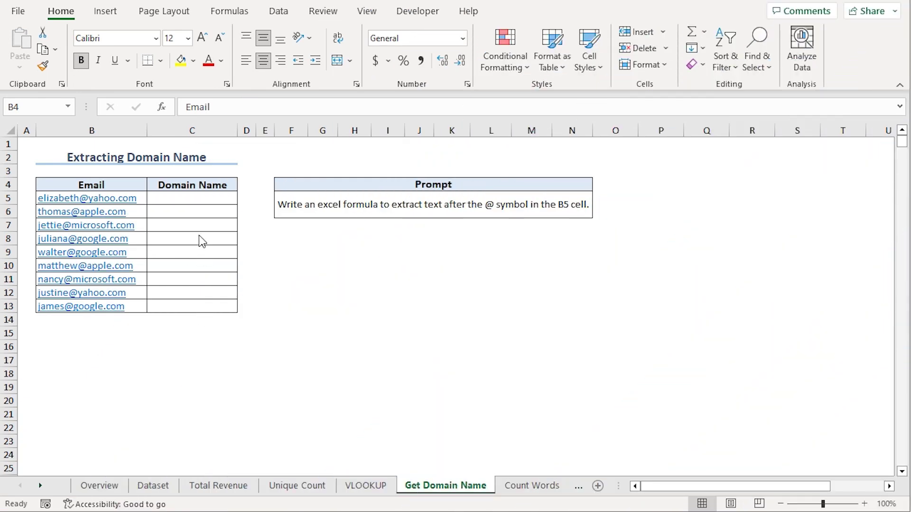
# Step: Check the Email and empty Domain Name columns, then copy the @-extraction prompt in F5
pyautogui.click(195, 186)
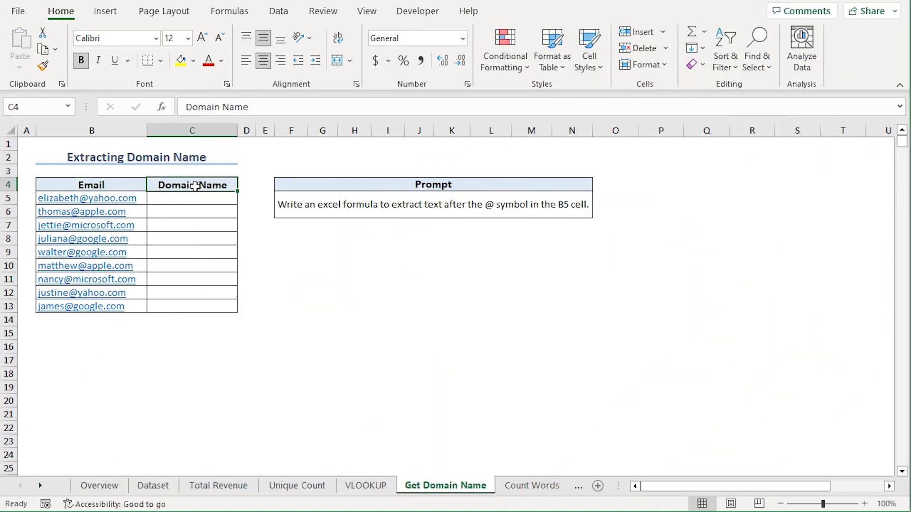
pyautogui.click(135, 184)
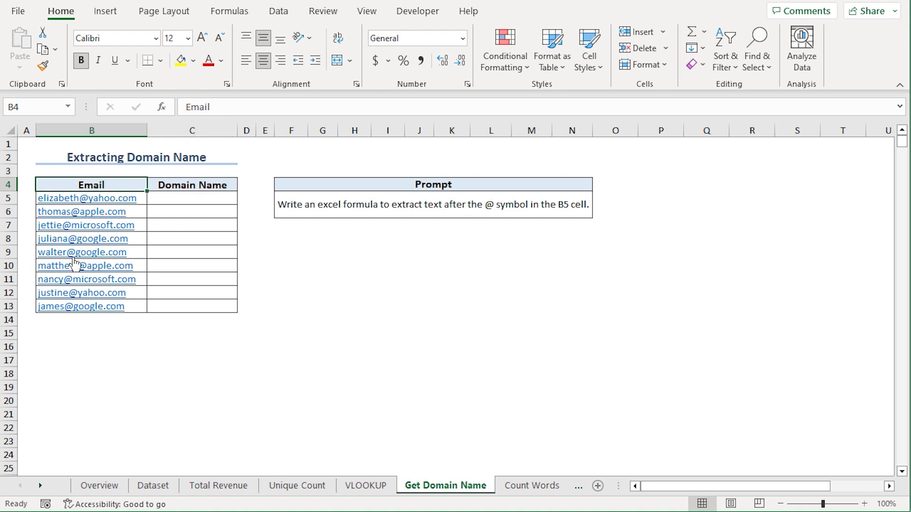
pyautogui.click(319, 214)
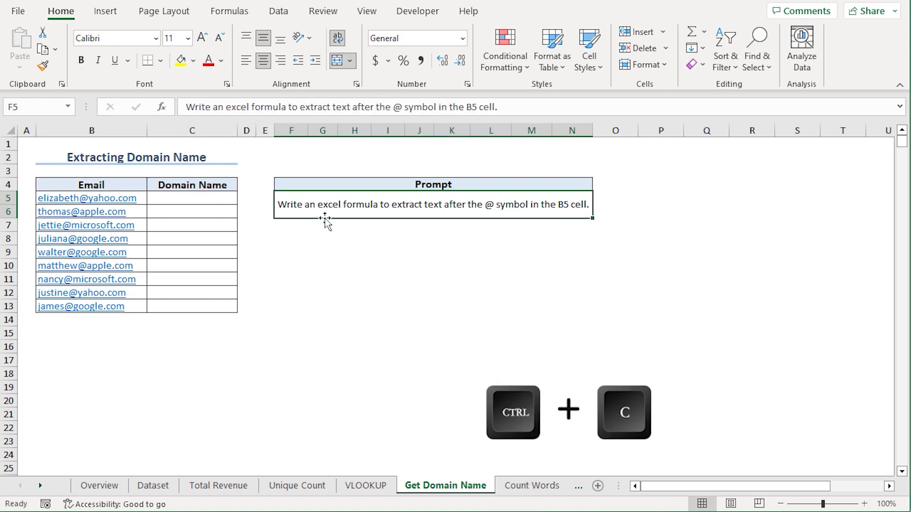
pyautogui.hotkey('ctrl', 'c')
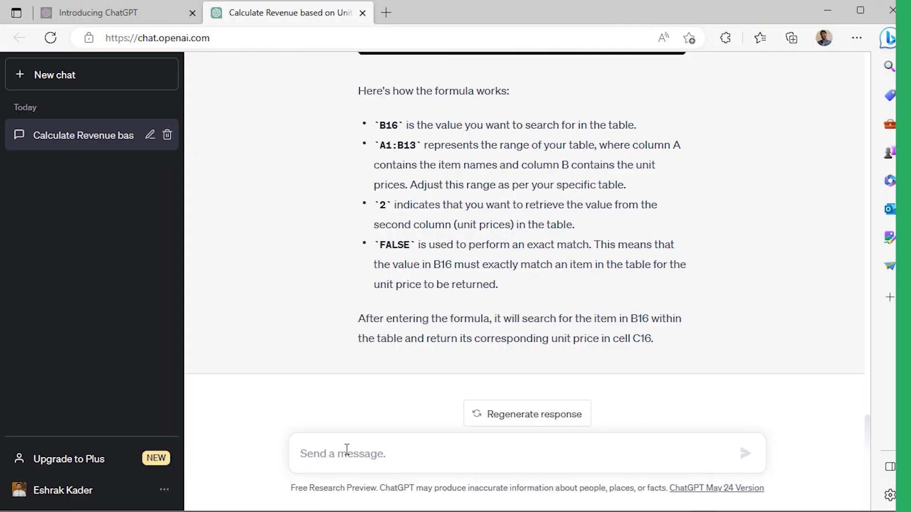
# Step: Send the domain-extraction prompt to ChatGPT and review its reply
pyautogui.hotkey('ctrl', 'v')
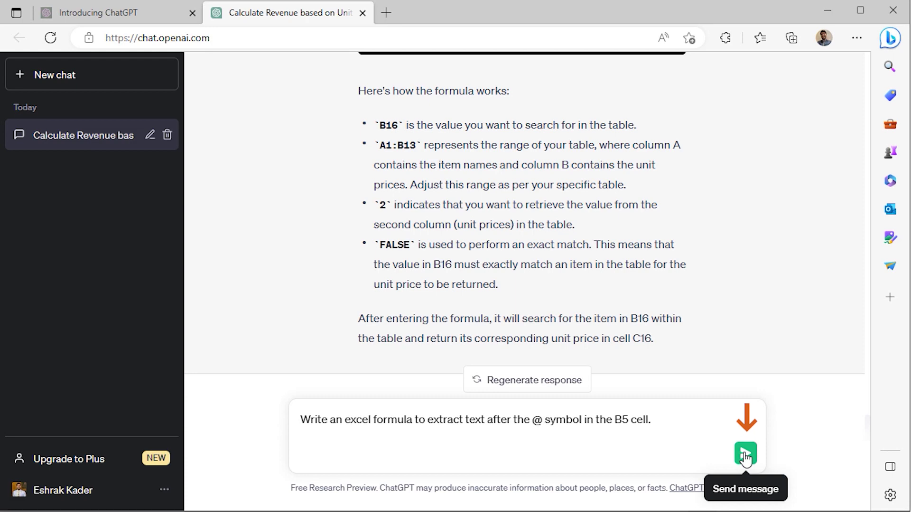
pyautogui.click(745, 455)
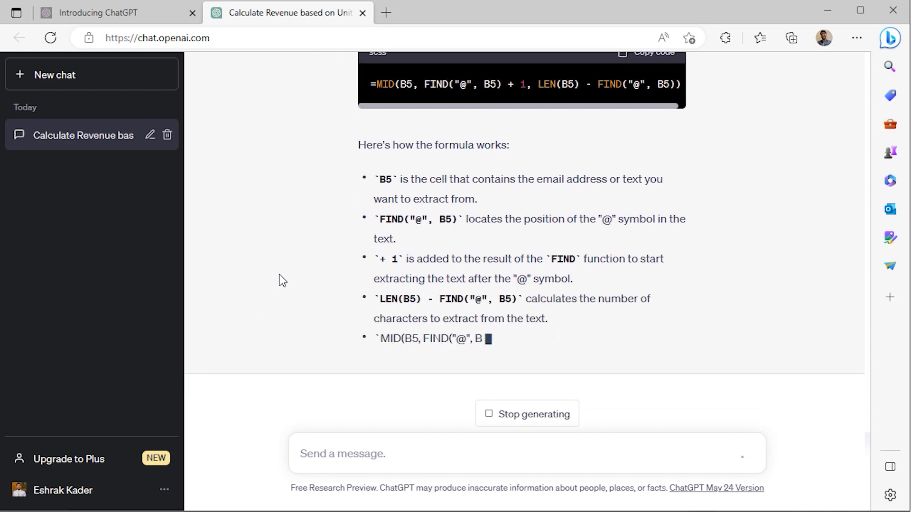
pyautogui.scroll(2, 462, 279)
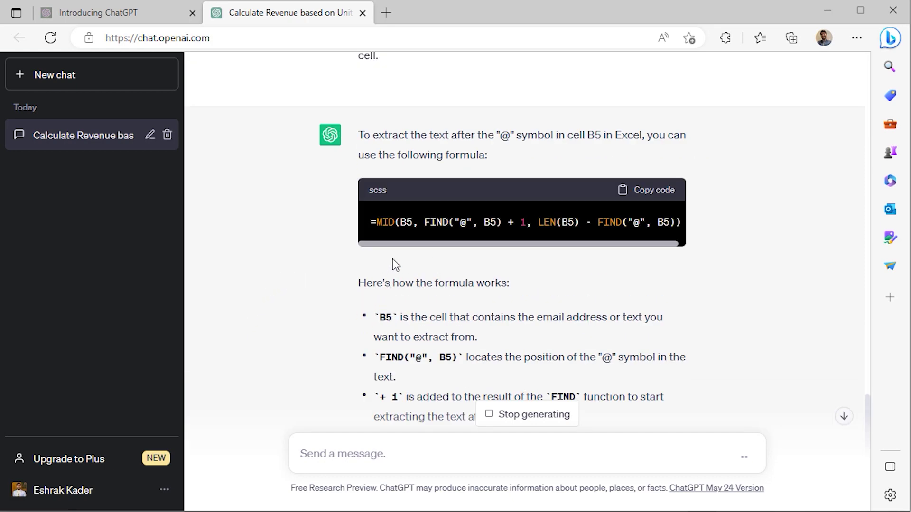
pyautogui.moveTo(390, 244); pyautogui.dragTo(444, 244)
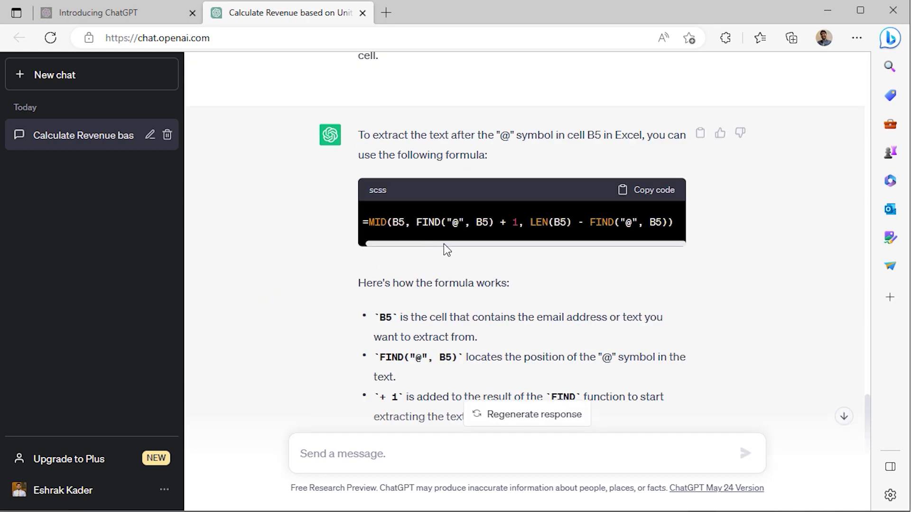
# Step: Copy the formula =MID(B5, FIND("@", B5) + 1, LEN(B5) - FIND("@", B5))
pyautogui.scroll(-3, 327, 275)
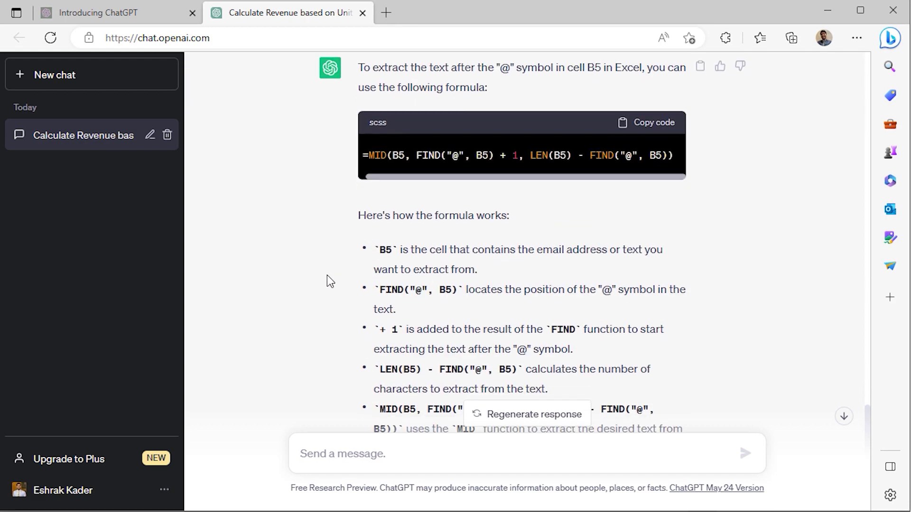
pyautogui.scroll(3, 326, 275)
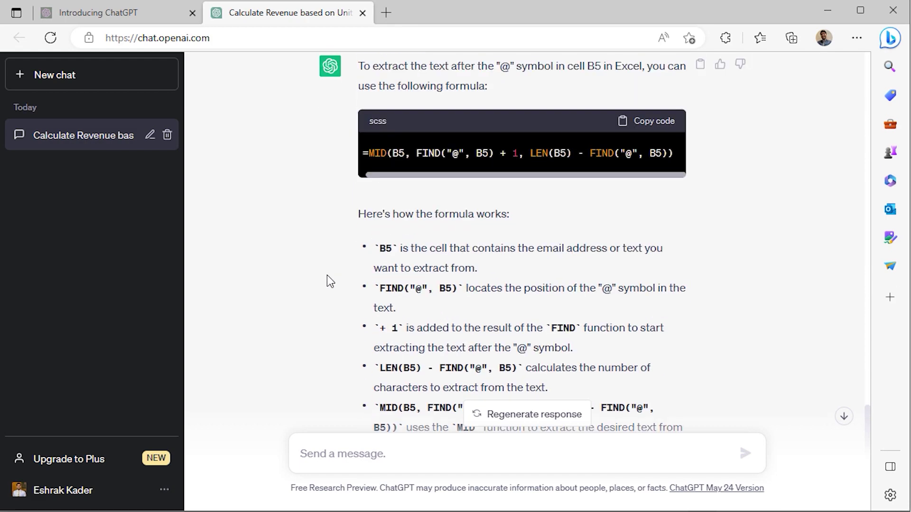
pyautogui.scroll(-3, 346, 272)
pyautogui.scroll(-3, 348, 273)
pyautogui.scroll(3, 347, 273)
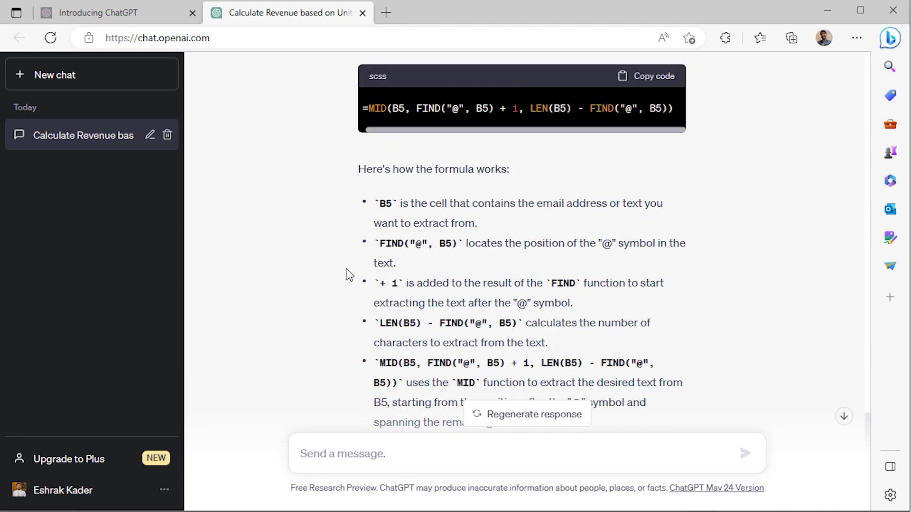
pyautogui.scroll(-1, 370, 184)
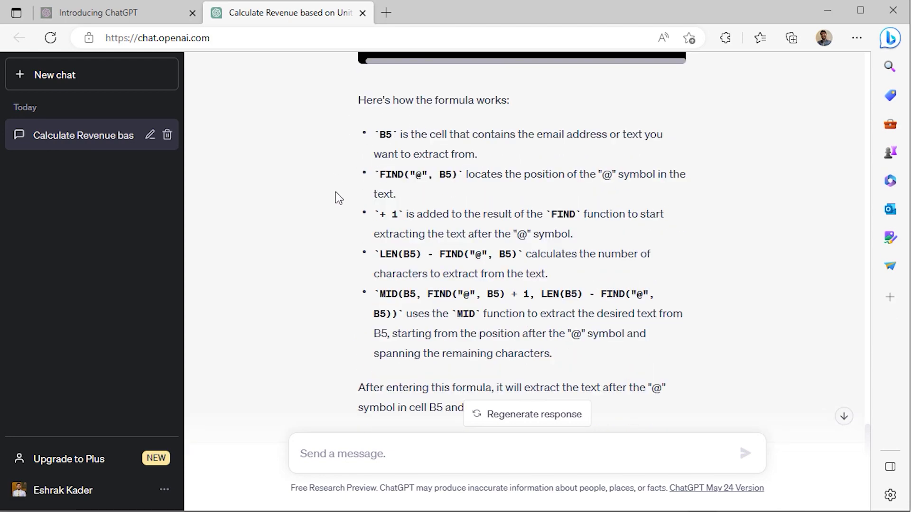
pyautogui.scroll(-2, 362, 342)
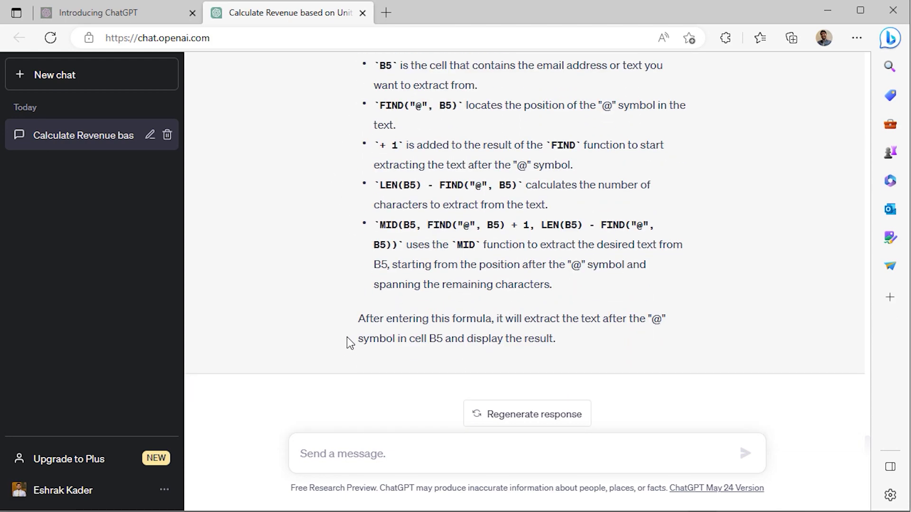
pyautogui.scroll(5, 350, 341)
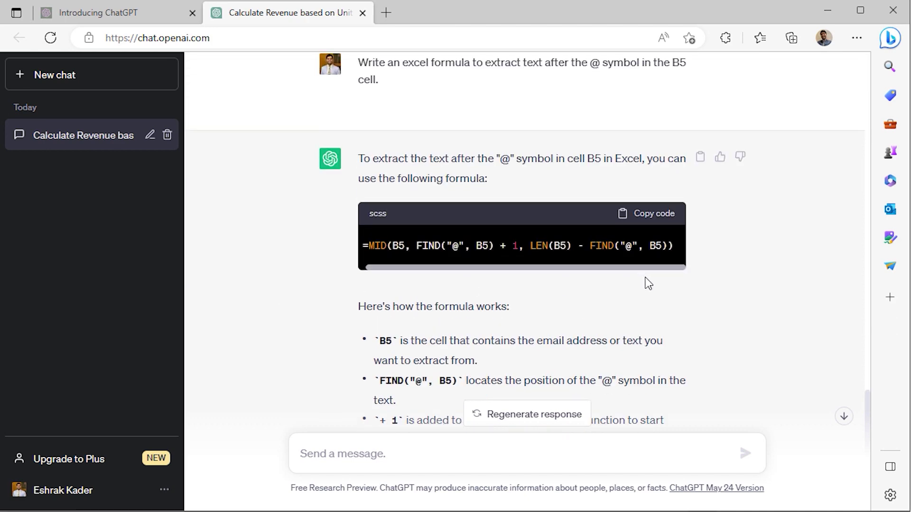
pyautogui.click(668, 221)
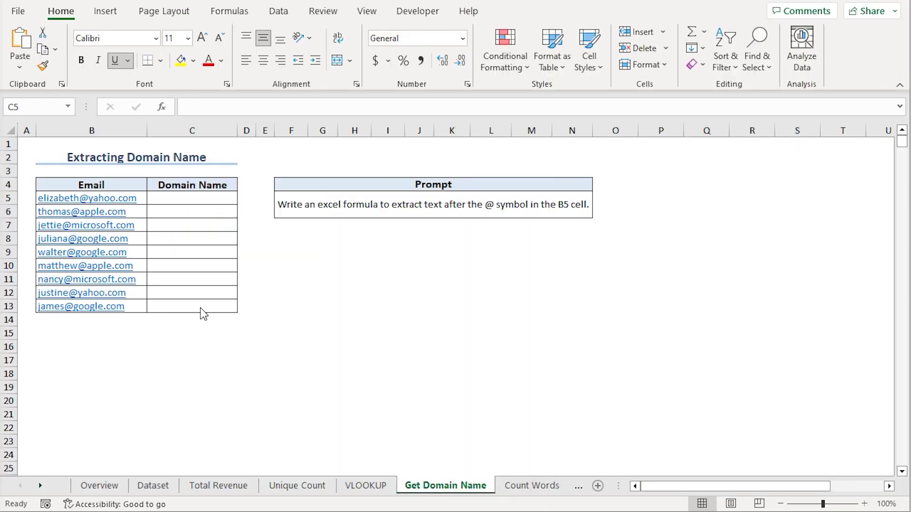
# Step: Enter the MID/FIND formula in C5 and fill it down to C13, yielding yahoo.com through google.com
pyautogui.click(180, 204)
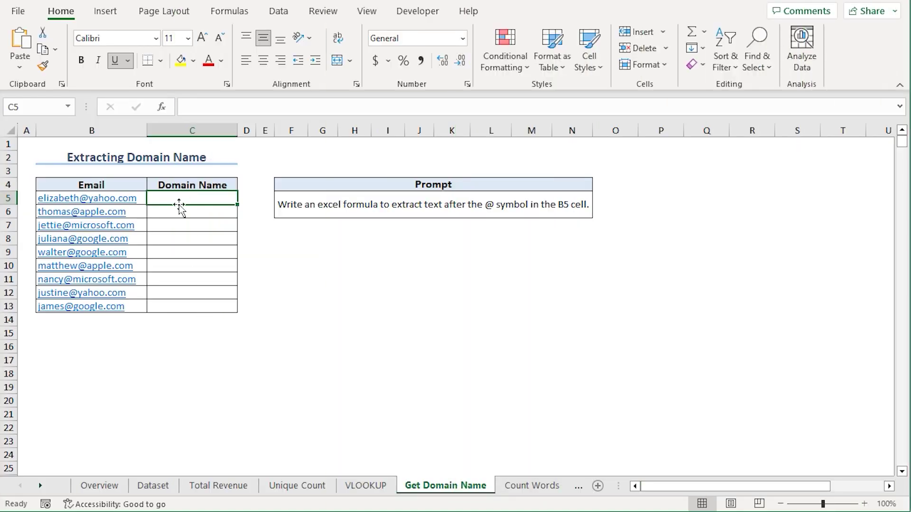
pyautogui.click(188, 109)
pyautogui.hotkey('ctrl', 'v')
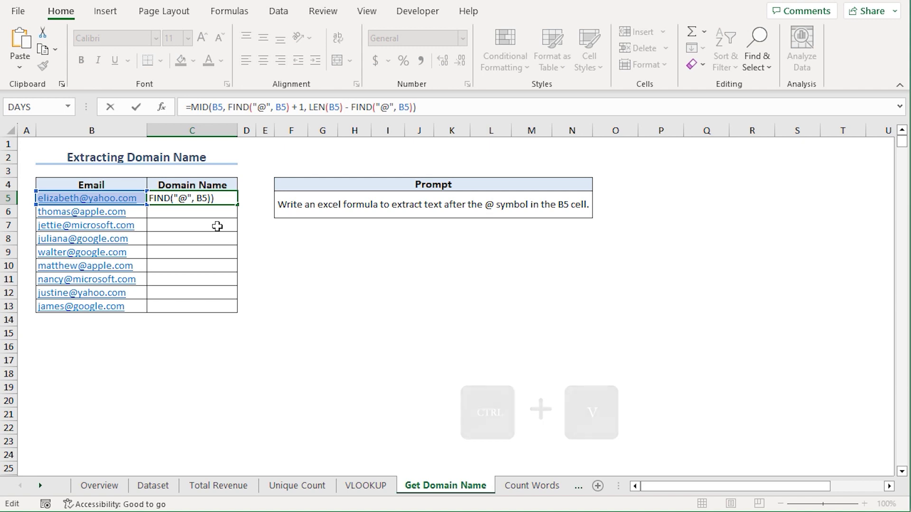
pyautogui.press('Return')
pyautogui.click(219, 203)
pyautogui.moveTo(237, 205); pyautogui.dragTo(244, 309)
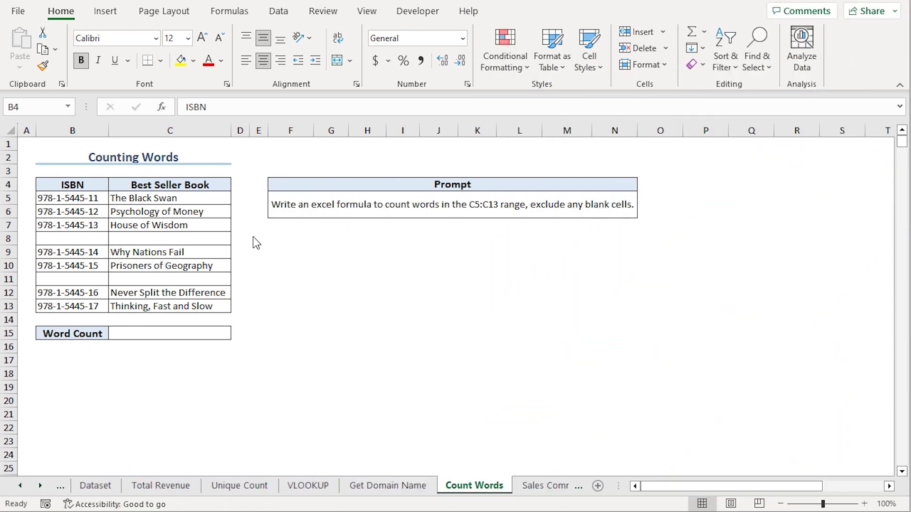
# Step: Review the titles in C5:C13 and paste the F5 word-count prompt into ChatGPT
pyautogui.click(148, 200)
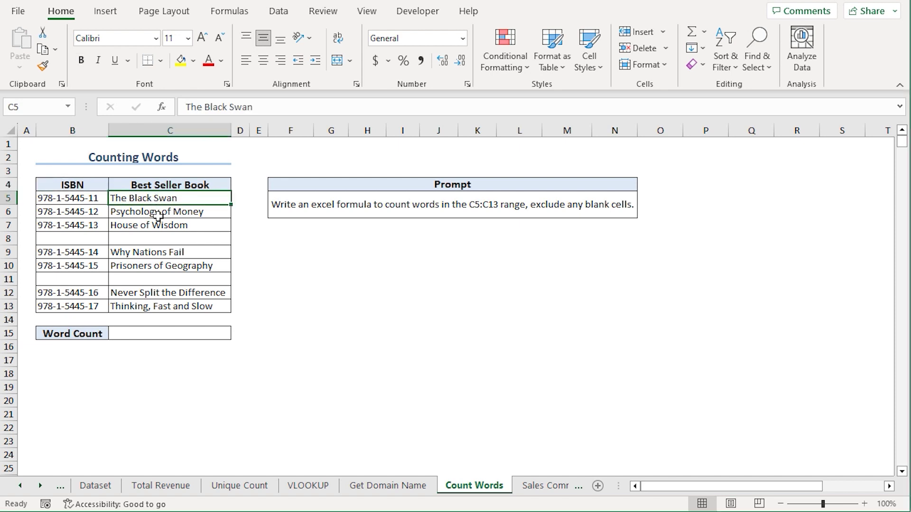
pyautogui.keyDown('shift'); pyautogui.click(166, 305); pyautogui.keyUp('shift')
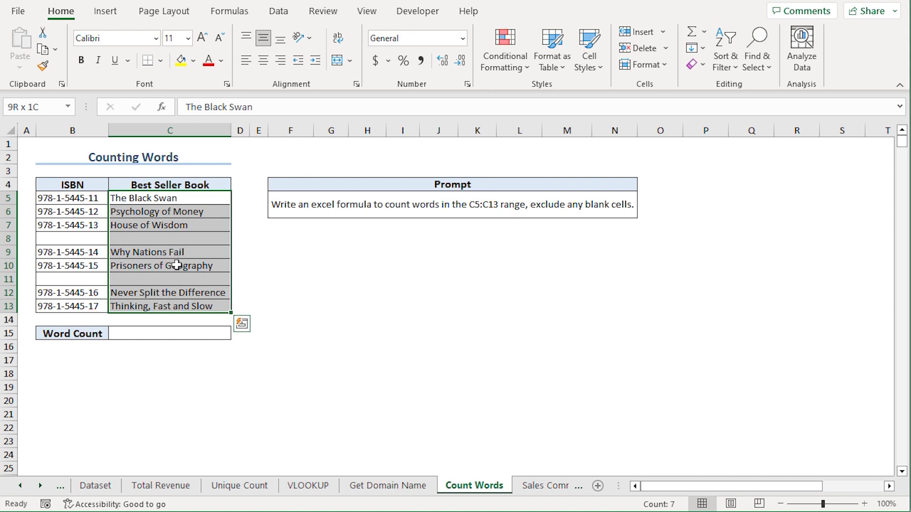
pyautogui.click(318, 208)
pyautogui.hotkey('ctrl', 'c')
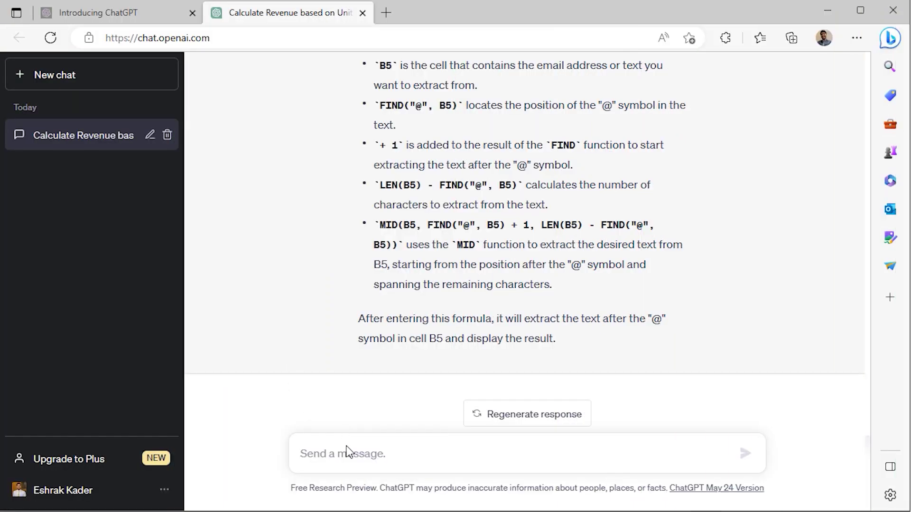
pyautogui.hotkey('ctrl', 'v')
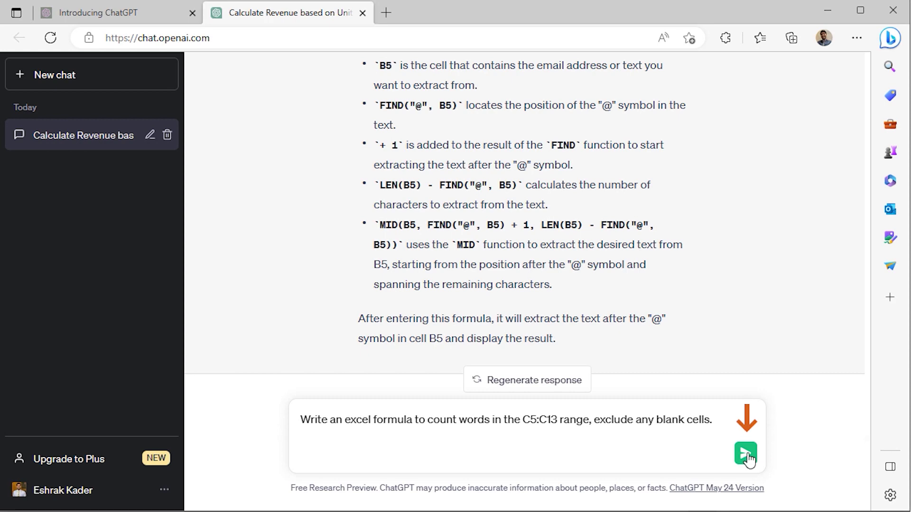
# Step: Send the word-count prompt and copy the SUMPRODUCT formula using LEN, TRIM and SUBSTITUTE
pyautogui.click(746, 454)
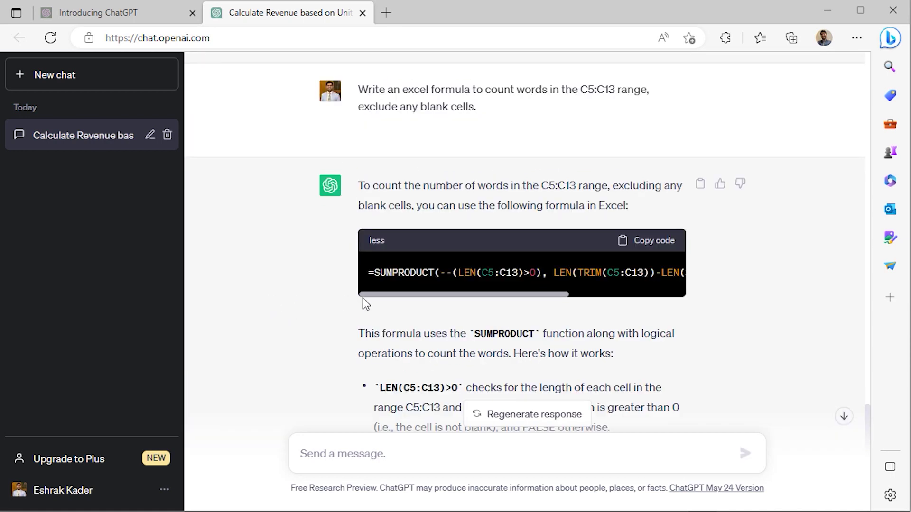
pyautogui.moveTo(368, 297); pyautogui.dragTo(538, 313)
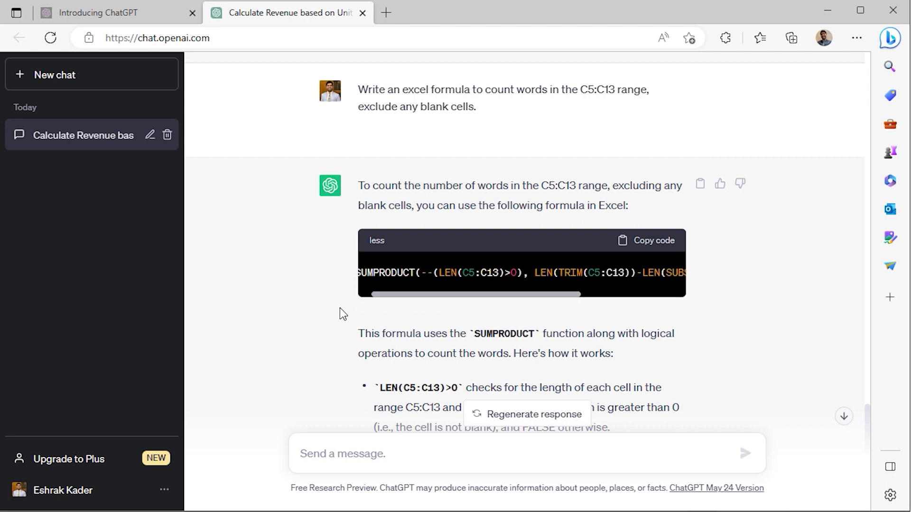
pyautogui.scroll(-8, 339, 309)
pyautogui.scroll(4, 295, 309)
pyautogui.scroll(2, 318, 311)
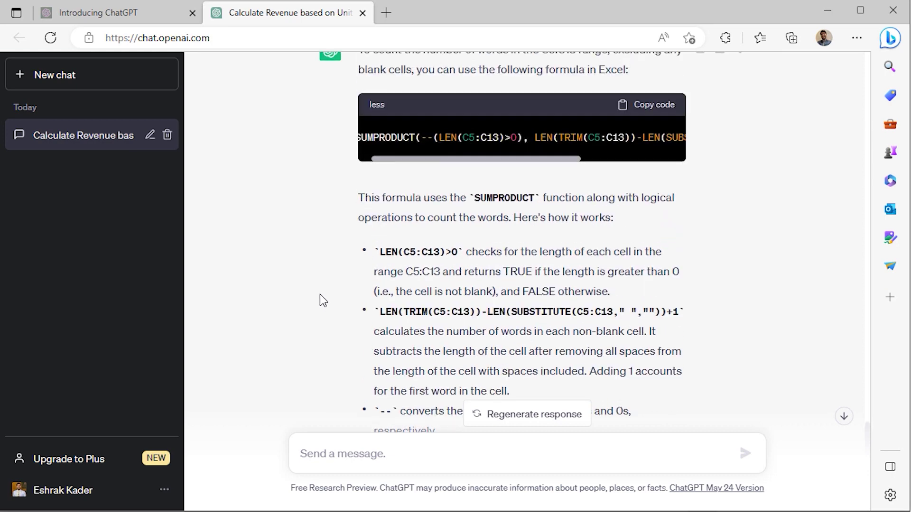
pyautogui.scroll(-5, 319, 237)
pyautogui.scroll(7, 320, 237)
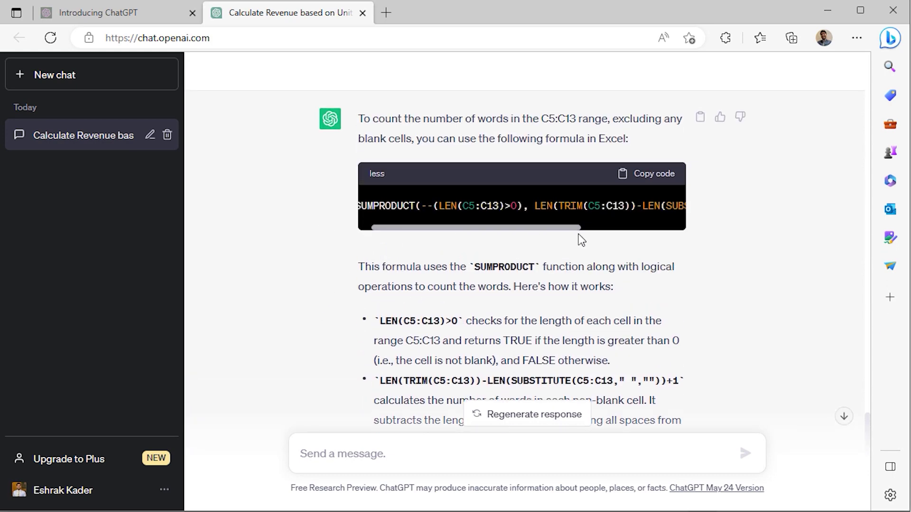
pyautogui.moveTo(541, 230); pyautogui.dragTo(410, 228)
pyautogui.click(635, 176)
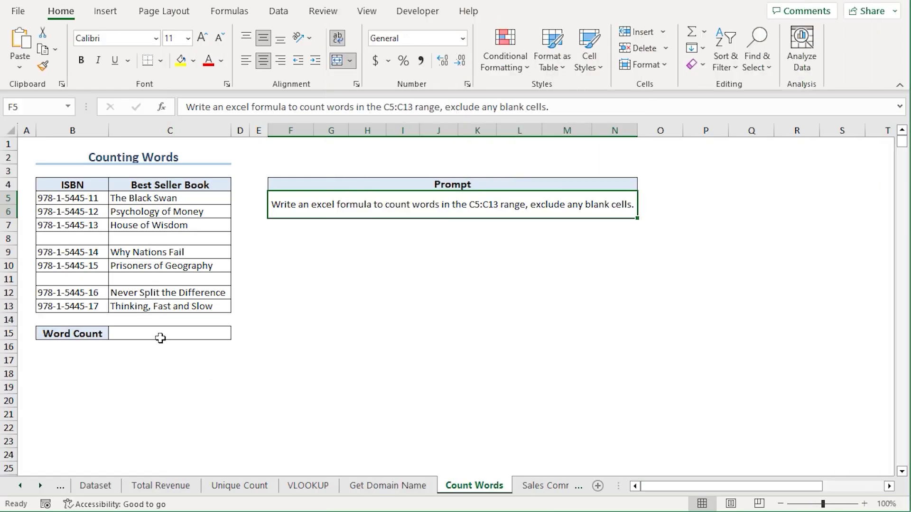
# Step: Enter the SUMPRODUCT word-count formula in C15, which returns 23
pyautogui.click(160, 337)
pyautogui.click(197, 109)
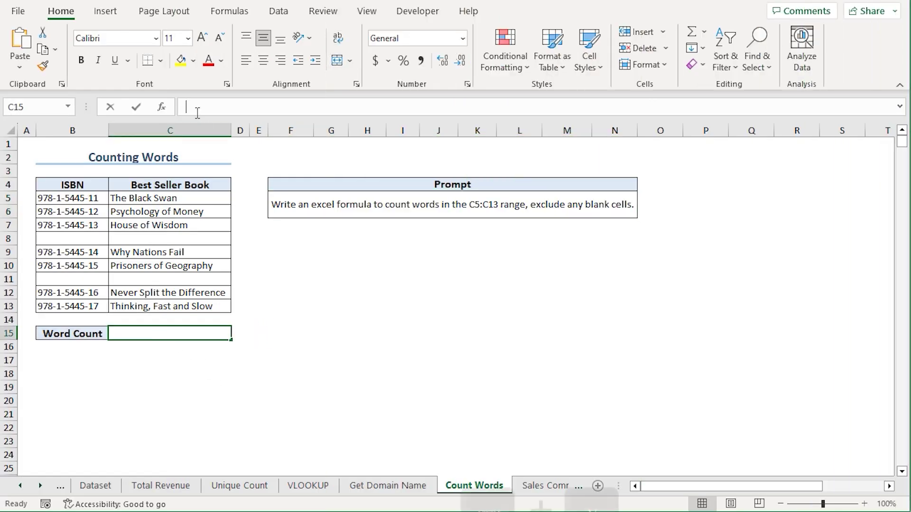
pyautogui.hotkey('ctrl', 'v')
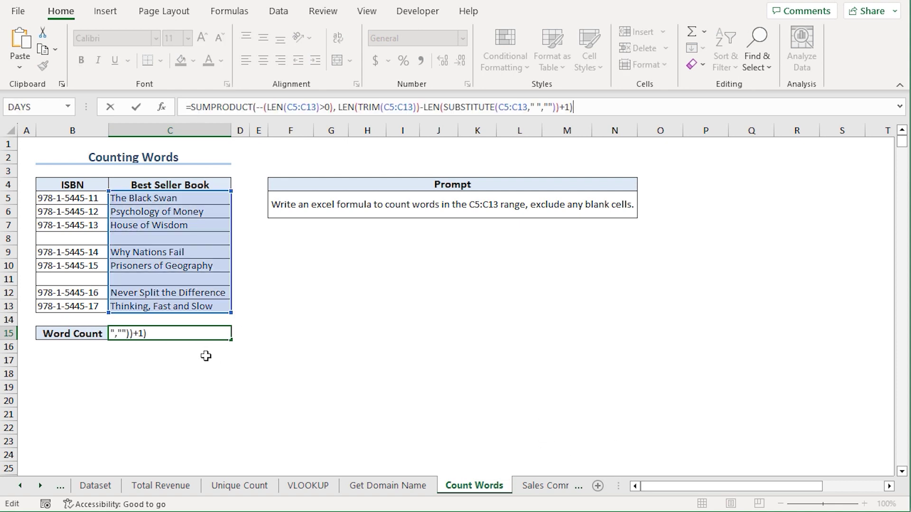
pyautogui.press('Return')
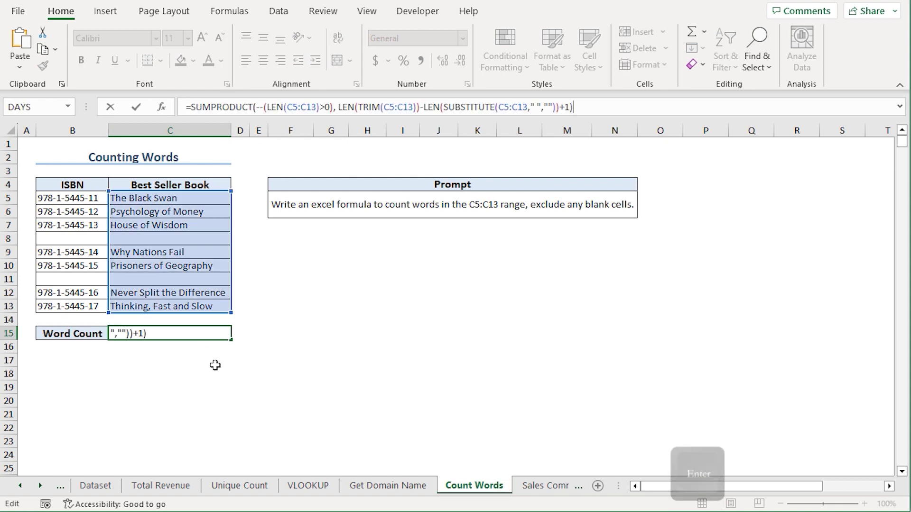
pyautogui.click(182, 334)
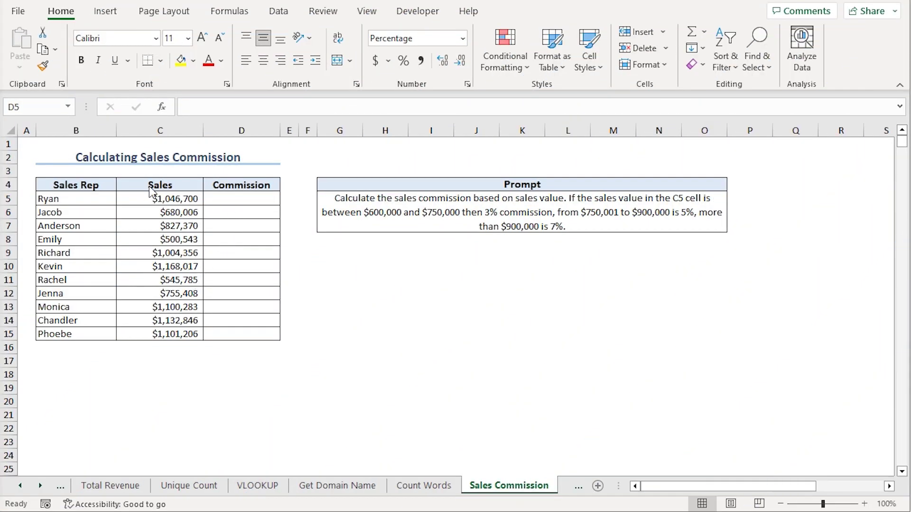
# Step: Review the Commission and Sales headings, then copy the commission prompt in G5
pyautogui.click(240, 184)
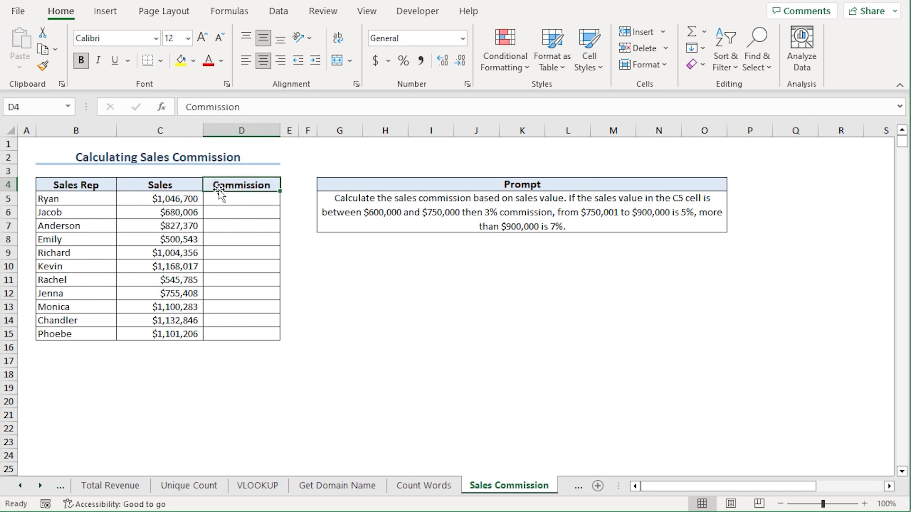
pyautogui.click(187, 185)
pyautogui.click(389, 213)
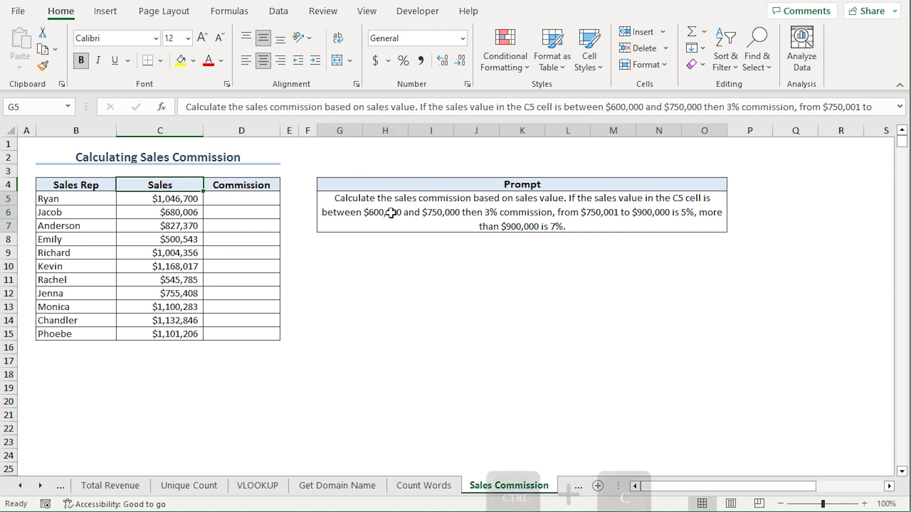
pyautogui.hotkey('ctrl', 'c')
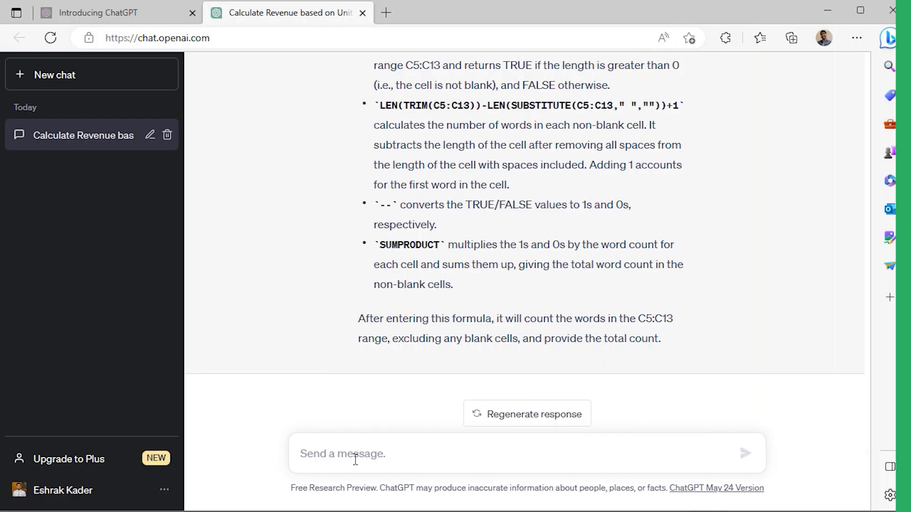
# Step: Send the commission prompt and copy the nested IF formula giving 3%, 5% or 7% of C5
pyautogui.hotkey('ctrl', 'v')
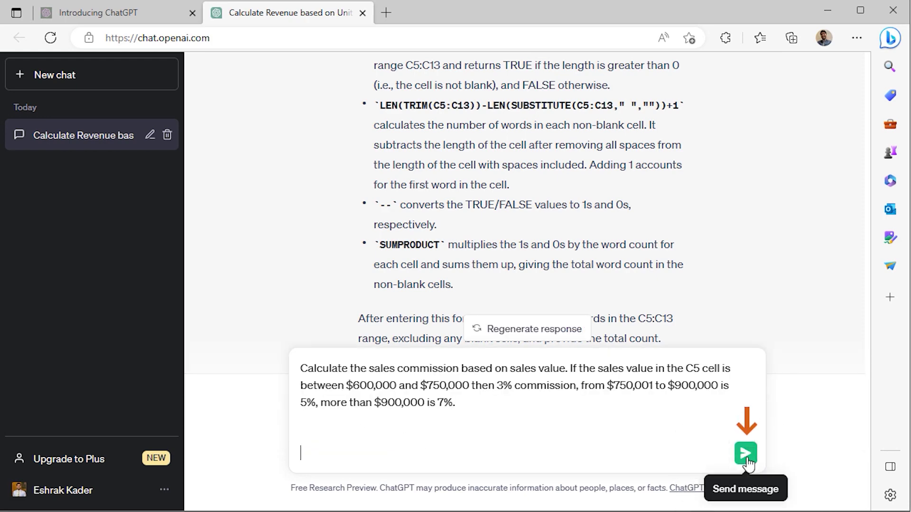
pyautogui.click(745, 454)
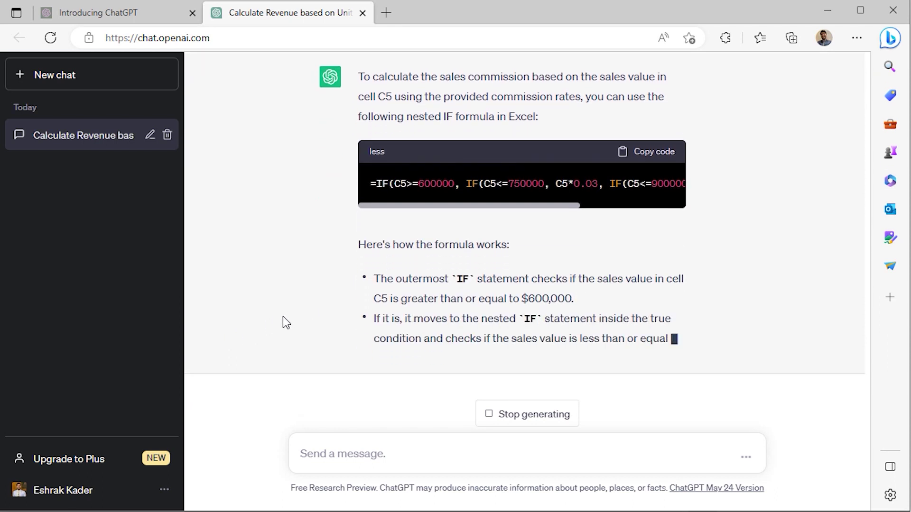
pyautogui.scroll(1, 497, 245)
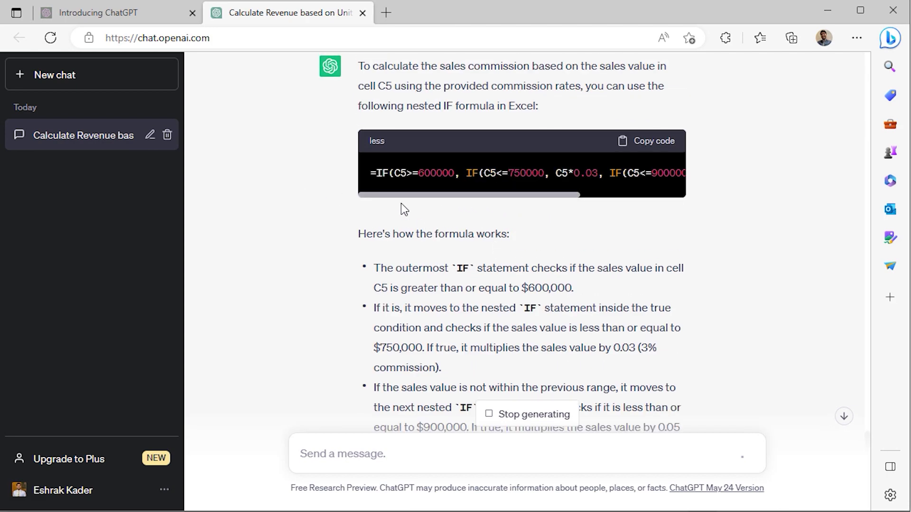
pyautogui.moveTo(397, 195); pyautogui.dragTo(375, 202)
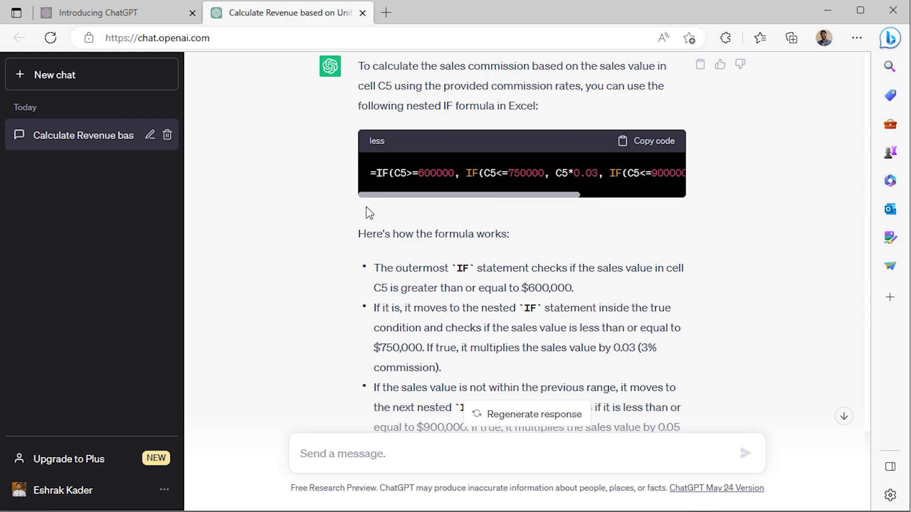
pyautogui.scroll(1, 365, 231)
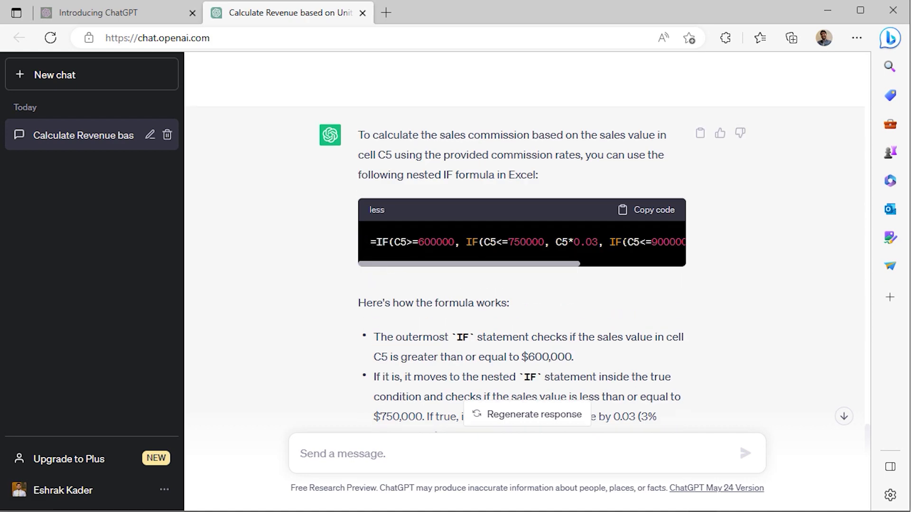
pyautogui.click(647, 213)
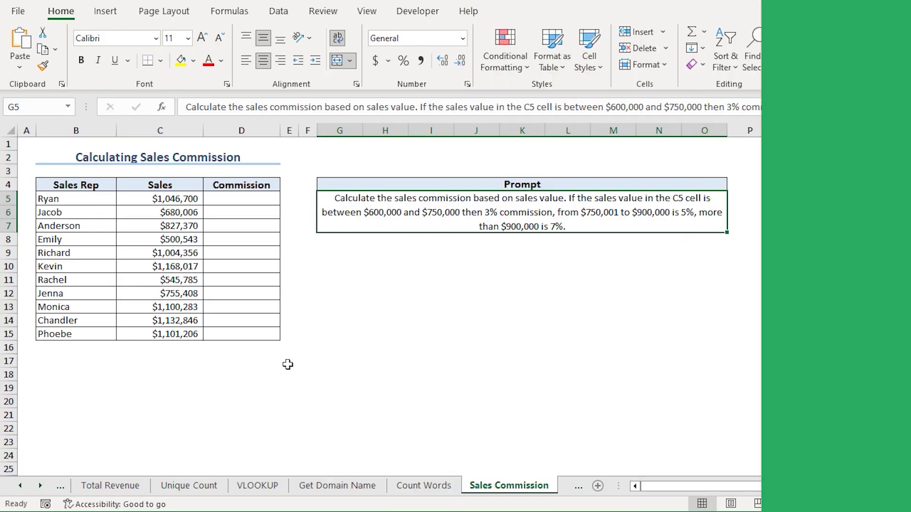
# Step: Enter the nested IF commission formula in D5, showing 7%, and fill it down to D15
pyautogui.click(241, 198)
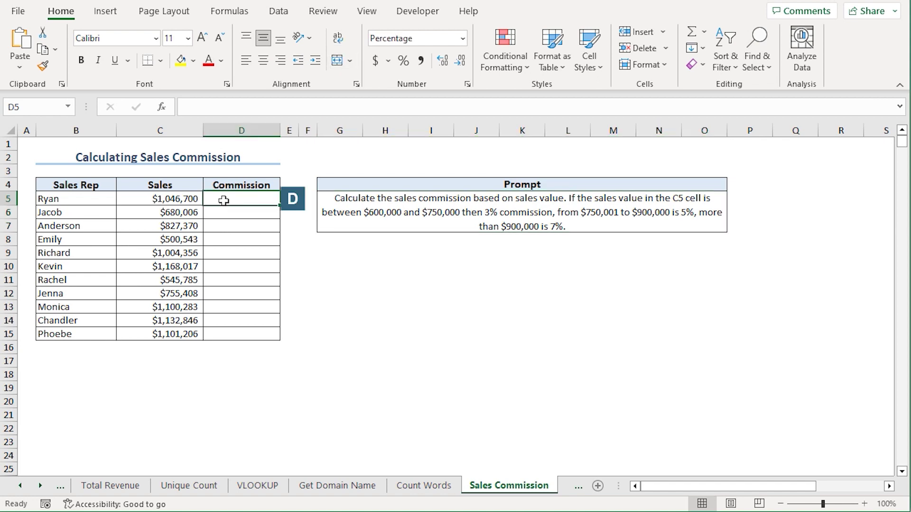
pyautogui.click(188, 109)
pyautogui.hotkey('ctrl', 'v')
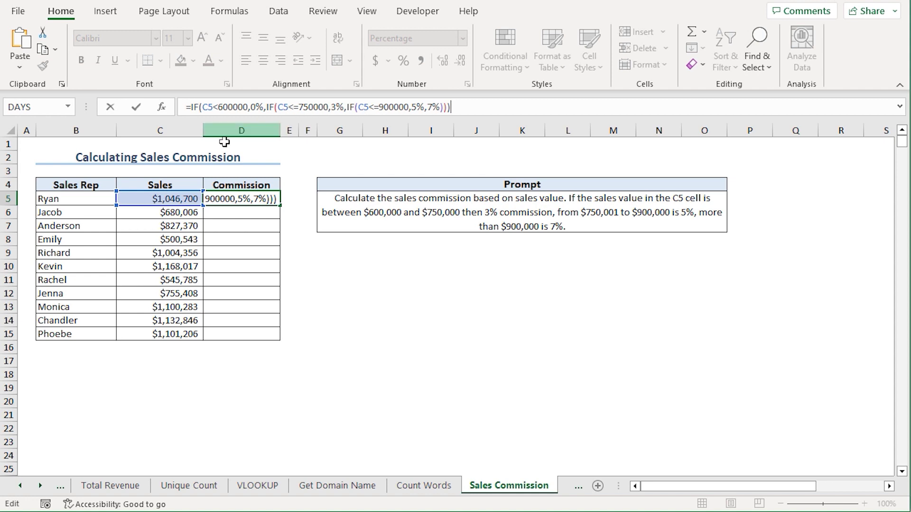
pyautogui.press('Return')
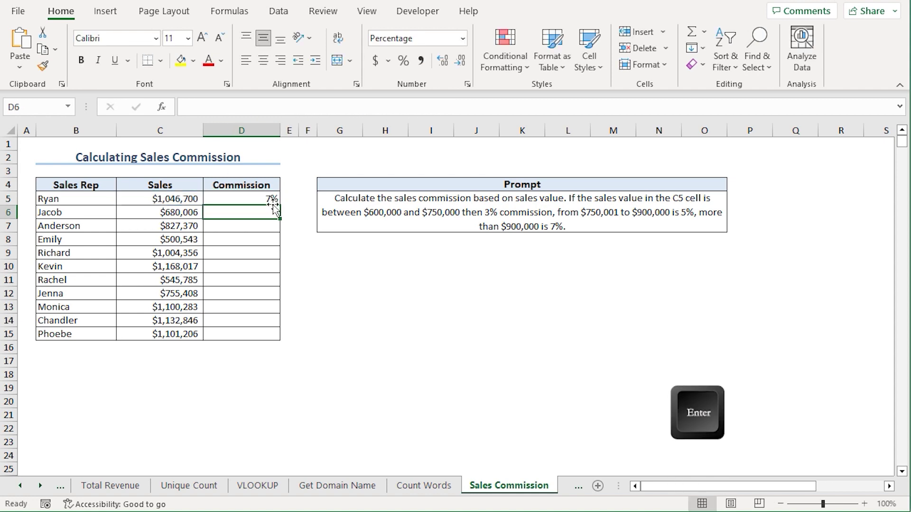
pyautogui.click(272, 199)
pyautogui.moveTo(280, 205); pyautogui.dragTo(274, 338)
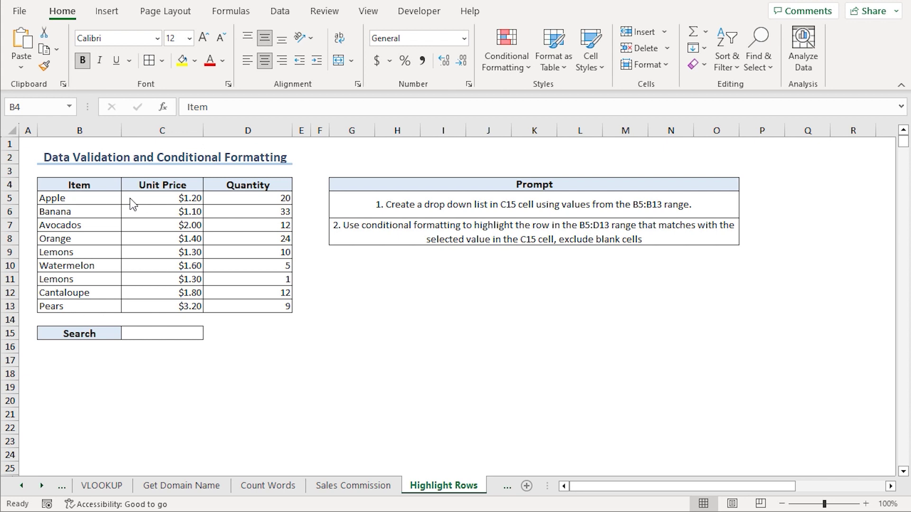
# Step: Mark the items B5:B13 and copy the prompt's C15 drop-down list task from G5
pyautogui.click(82, 203)
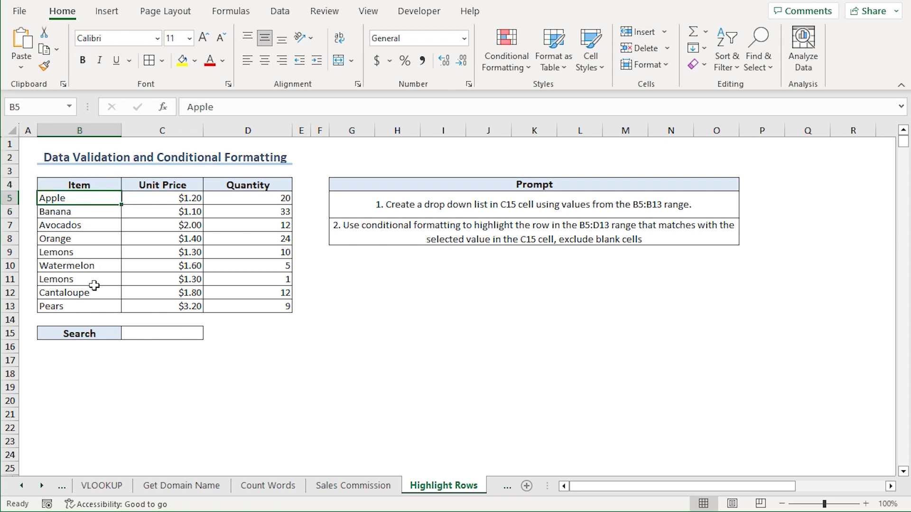
pyautogui.moveTo(88, 305); pyautogui.dragTo(98, 206)
pyautogui.click(411, 210)
pyautogui.hotkey('ctrl', 'c')
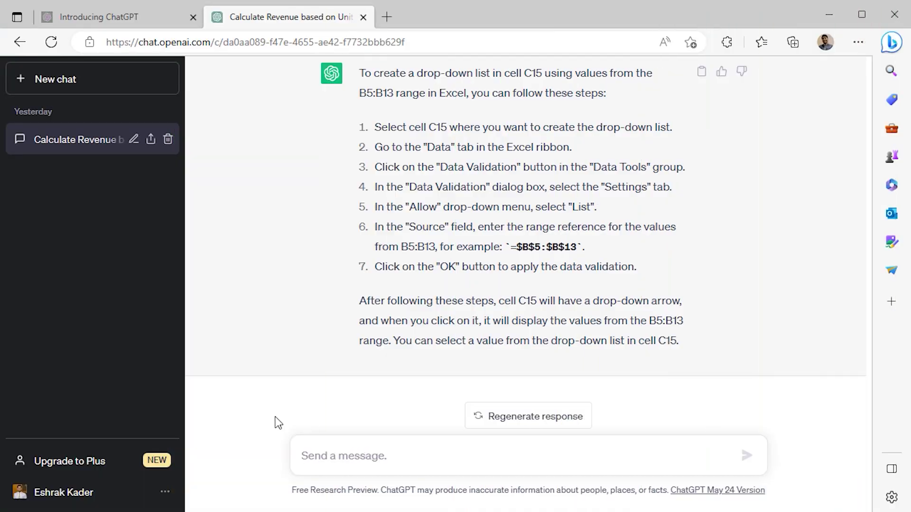
# Step: Send ChatGPT the prompt for a C15 drop-down from B5:B13 and review its seven-step answer
pyautogui.hotkey('ctrl', 'v')
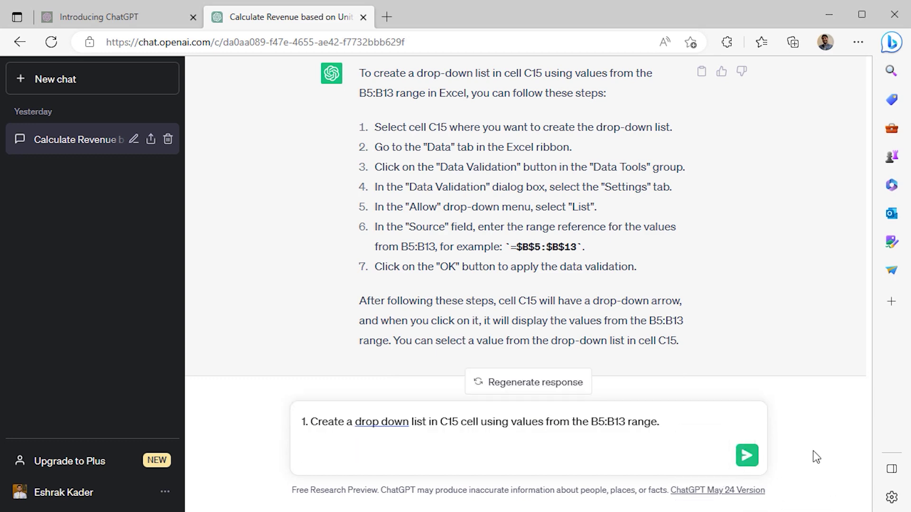
pyautogui.click(745, 457)
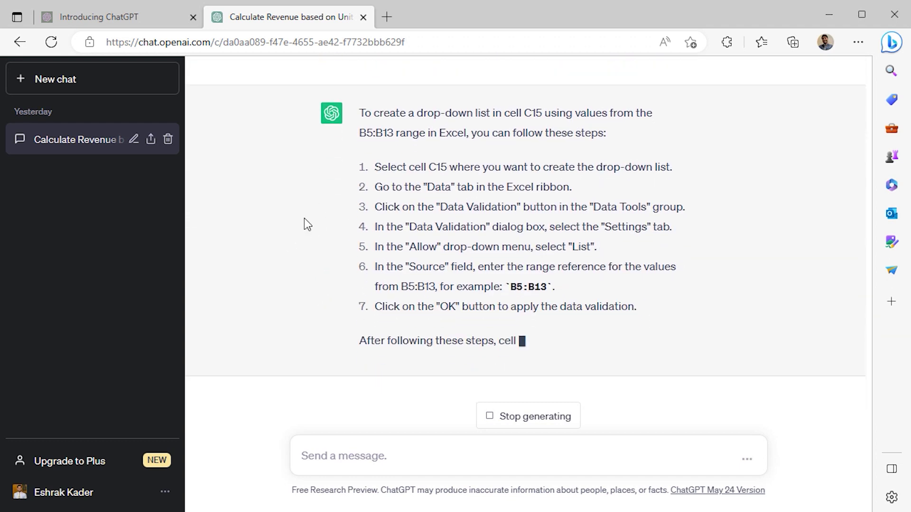
pyautogui.scroll(1, 394, 224)
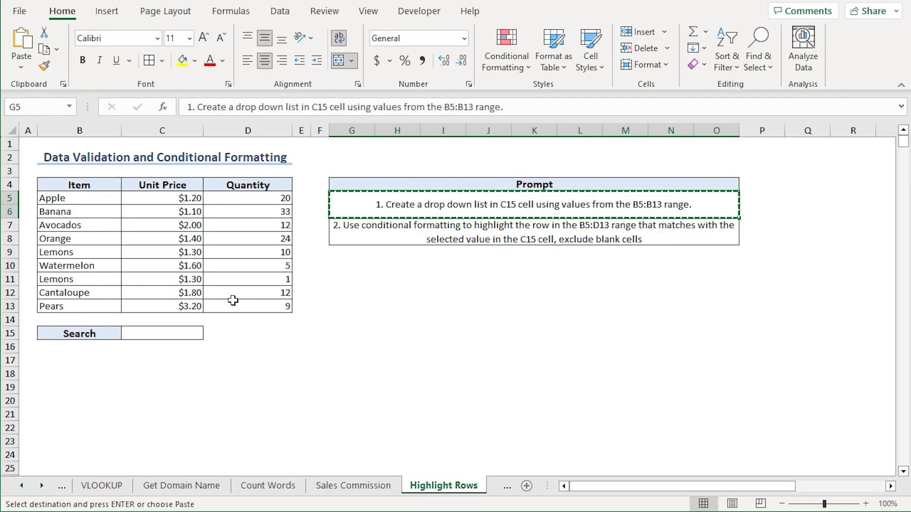
# Step: Give C15 a Data Validation List drop-down with source =$B$5:$B$13
pyautogui.press('Escape')
pyautogui.click(168, 332)
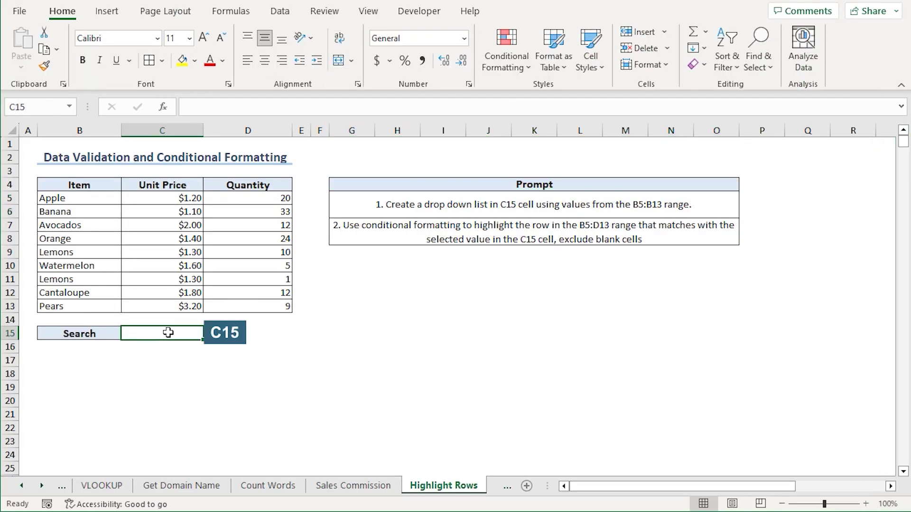
pyautogui.click(283, 17)
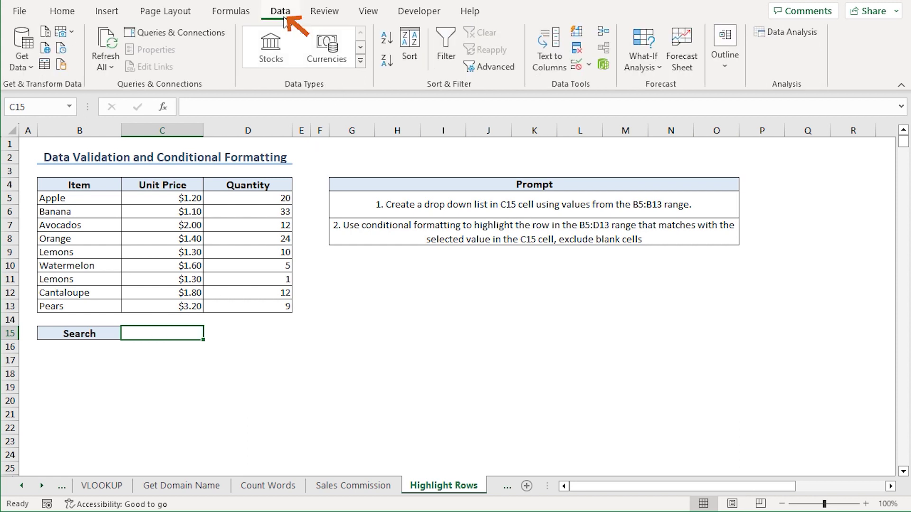
pyautogui.click(589, 65)
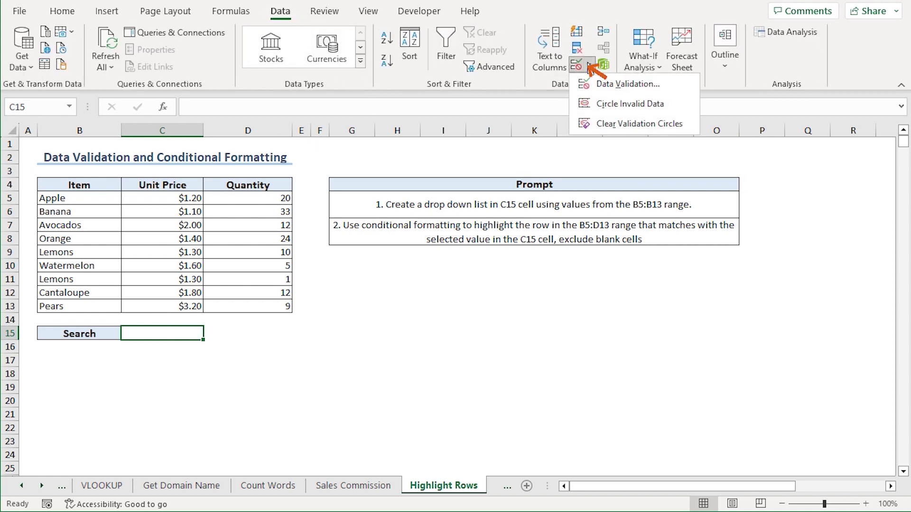
pyautogui.click(630, 84)
pyautogui.moveTo(441, 232)
pyautogui.mouseDown()
pyautogui.moveTo(431, 231)
pyautogui.moveTo(448, 231)
pyautogui.mouseUp()
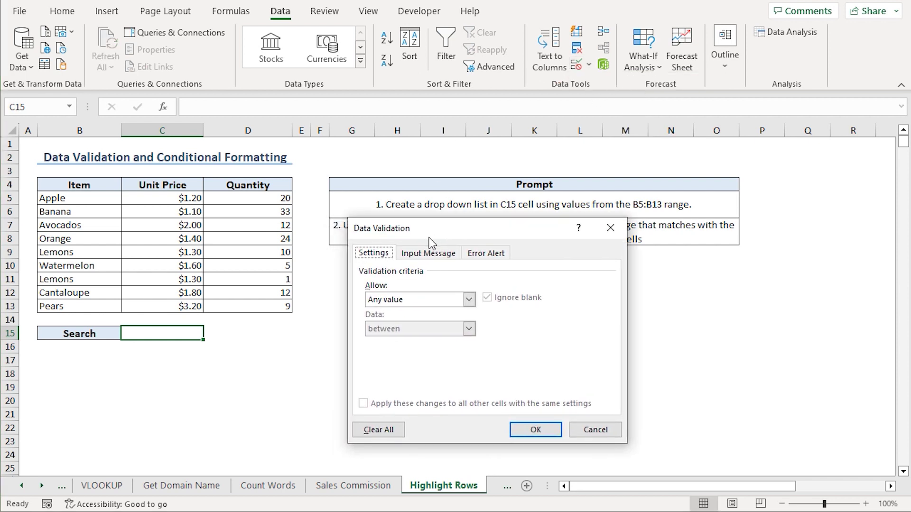
pyautogui.click(468, 299)
pyautogui.click(412, 339)
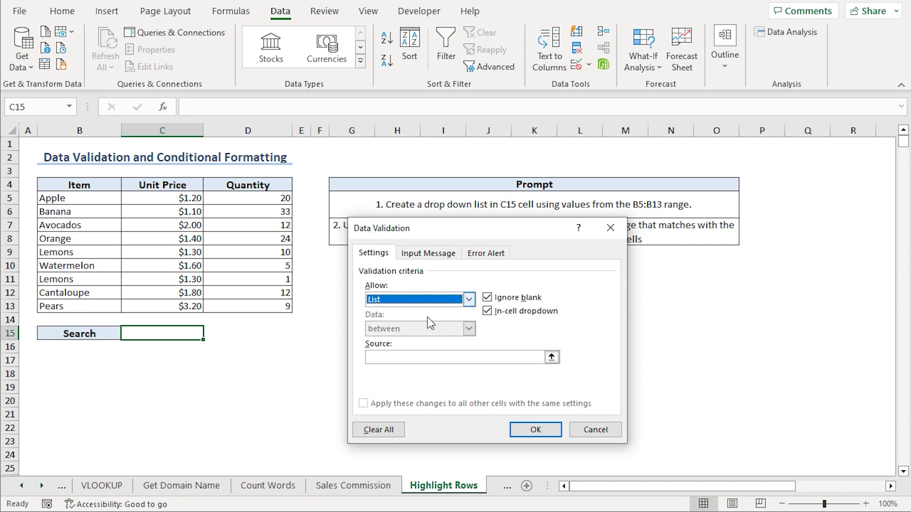
pyautogui.click(551, 357)
pyautogui.moveTo(72, 203); pyautogui.dragTo(72, 306)
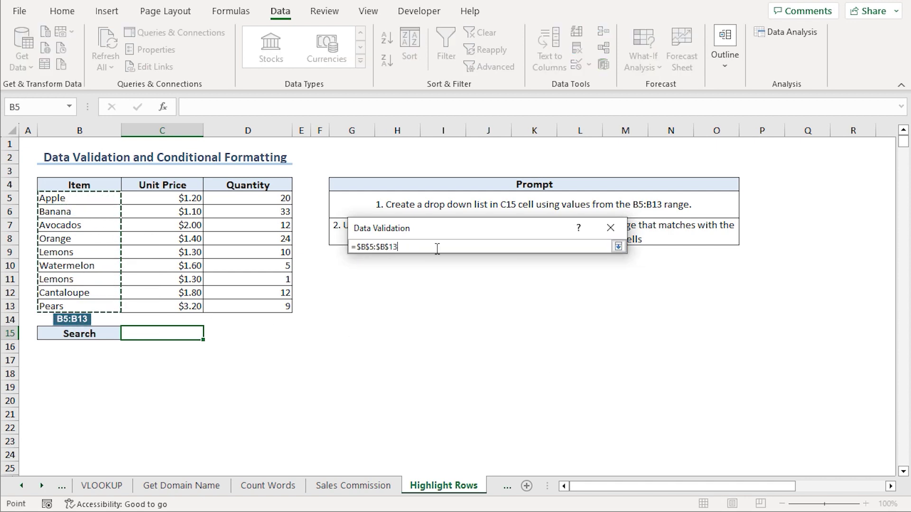
pyautogui.click(618, 246)
pyautogui.click(528, 433)
# Step: Choose Orange in C15's drop-down and copy the conditional formatting task from G7
pyautogui.click(209, 333)
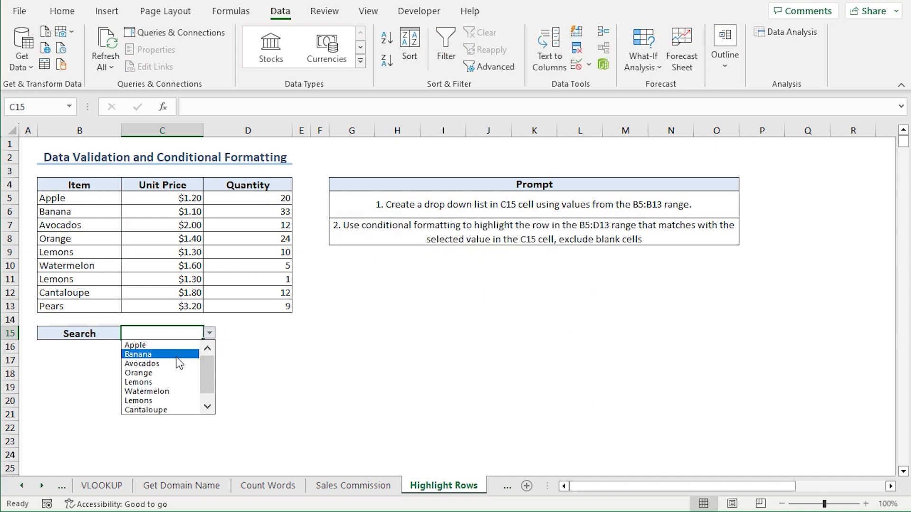
pyautogui.click(153, 373)
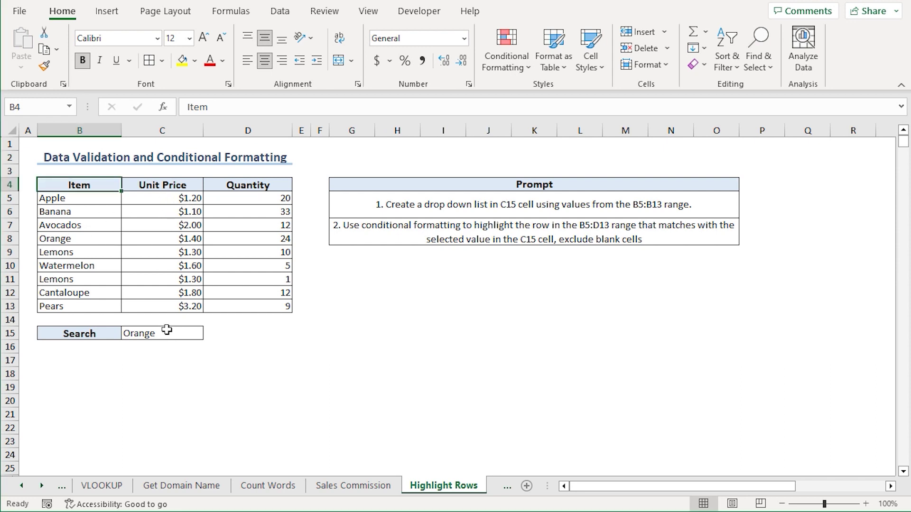
pyautogui.click(180, 336)
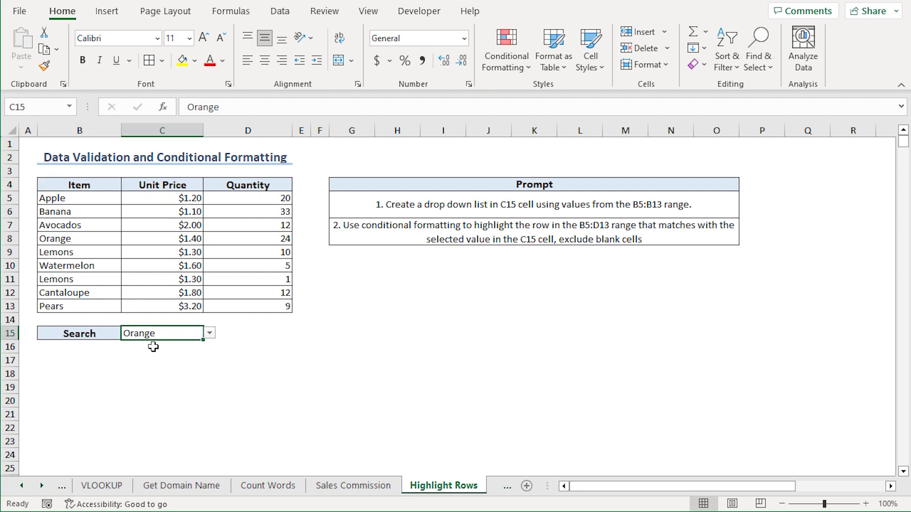
pyautogui.click(380, 238)
pyautogui.hotkey('ctrl', 'c')
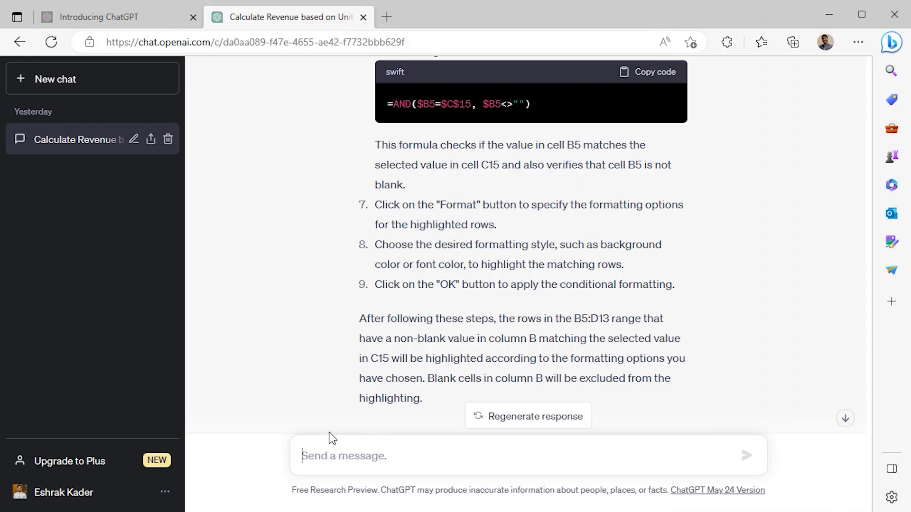
# Step: Send ChatGPT the conditional formatting task for highlighting matching rows
pyautogui.scroll(-1, 277, 395)
pyautogui.hotkey('ctrl', 'v')
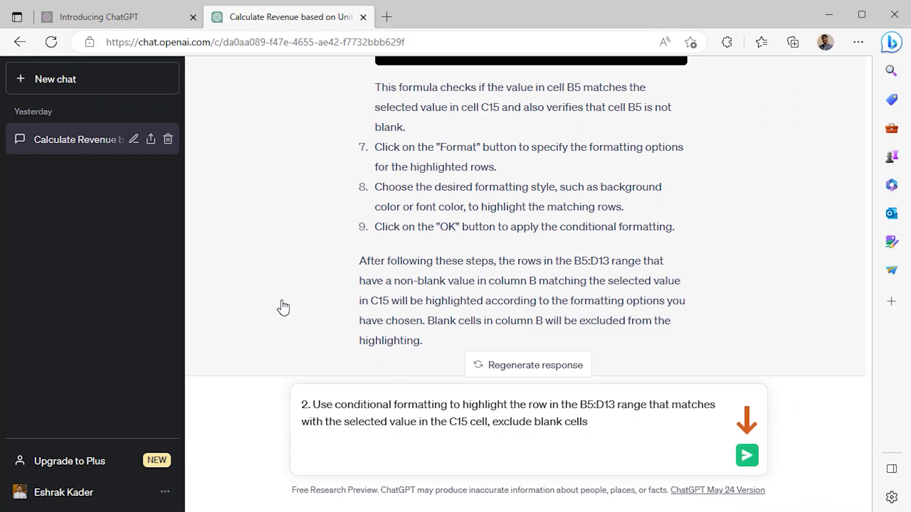
pyautogui.press('Return')
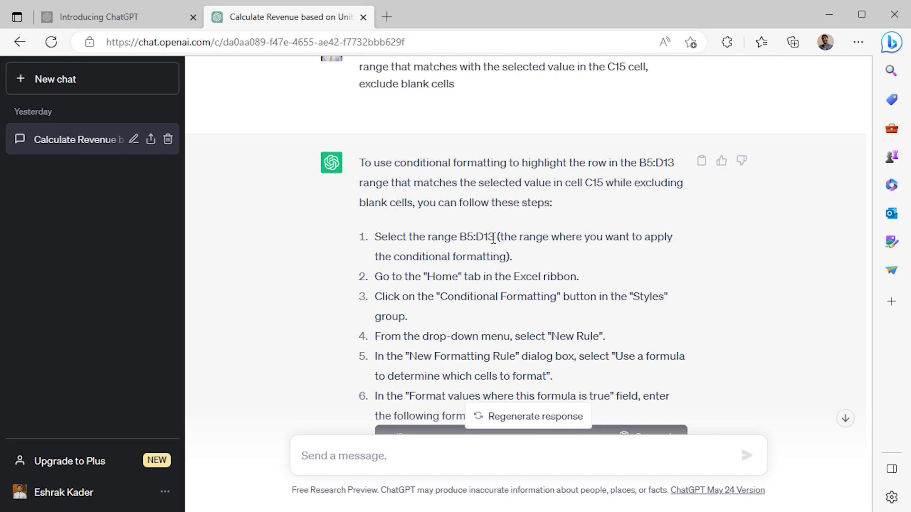
# Step: Scroll through the reply and copy the formula =AND($B5=$C$15, $B5<>"")
pyautogui.scroll(-2, 478, 240)
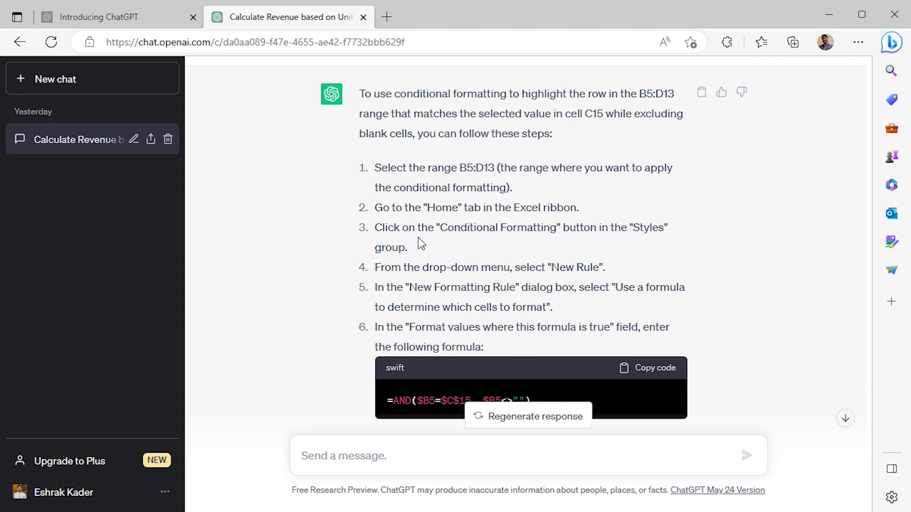
pyautogui.scroll(-2, 440, 218)
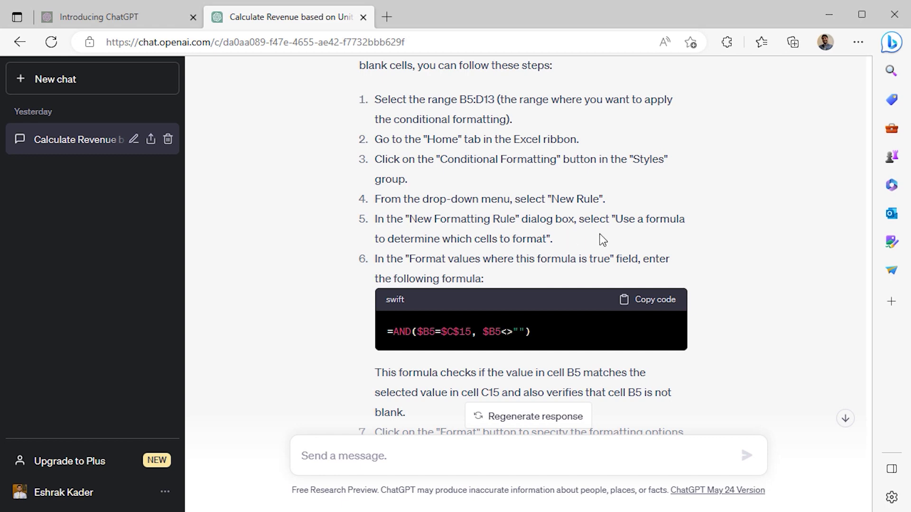
pyautogui.scroll(-2, 456, 248)
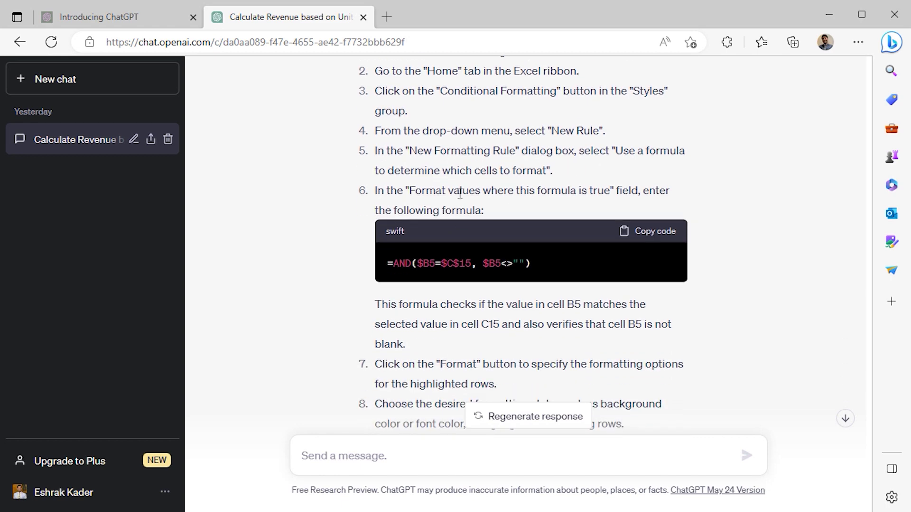
pyautogui.scroll(-2, 421, 317)
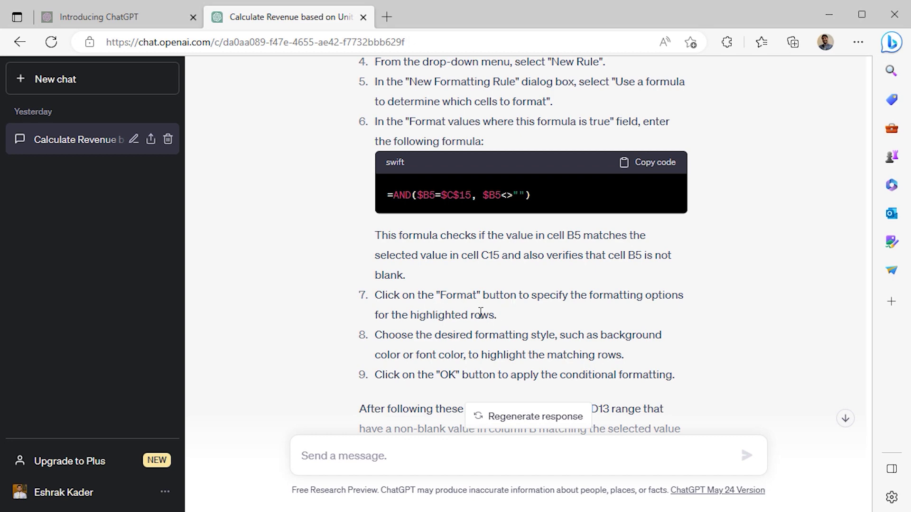
pyautogui.scroll(-2, 459, 328)
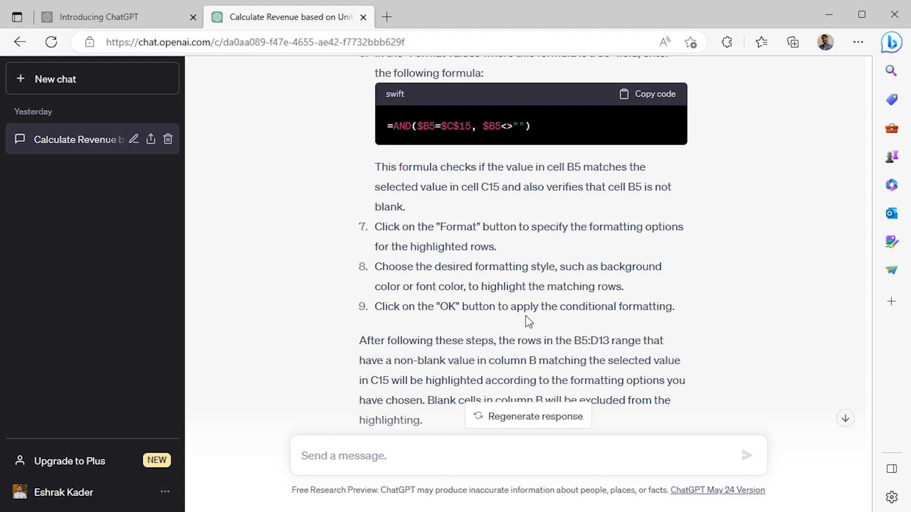
pyautogui.scroll(2, 344, 287)
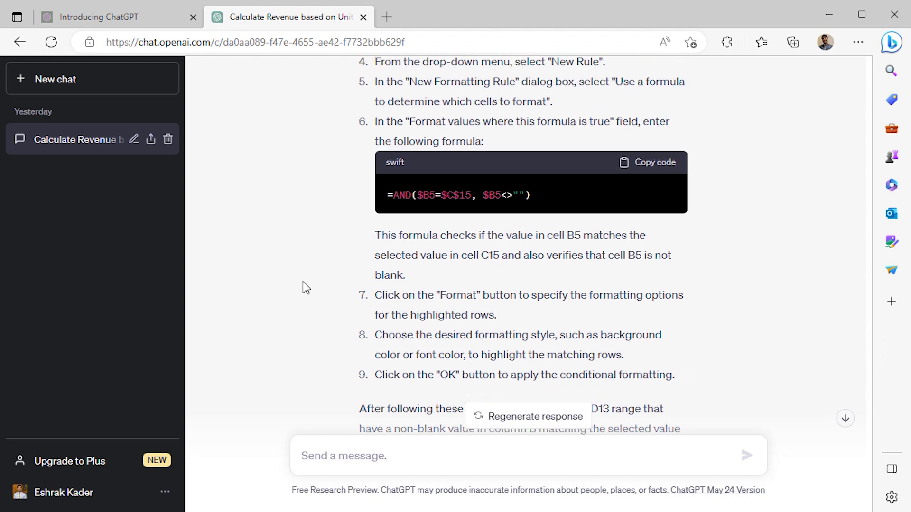
pyautogui.scroll(2, 303, 284)
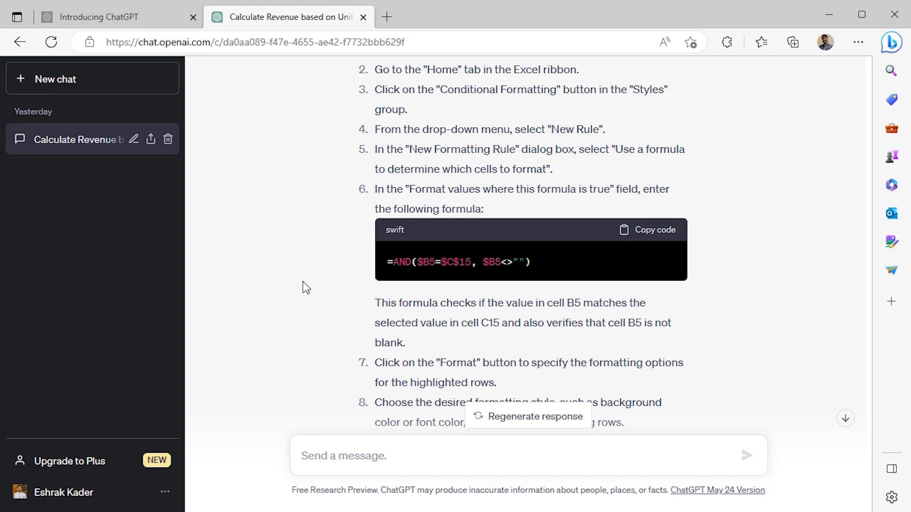
pyautogui.click(649, 234)
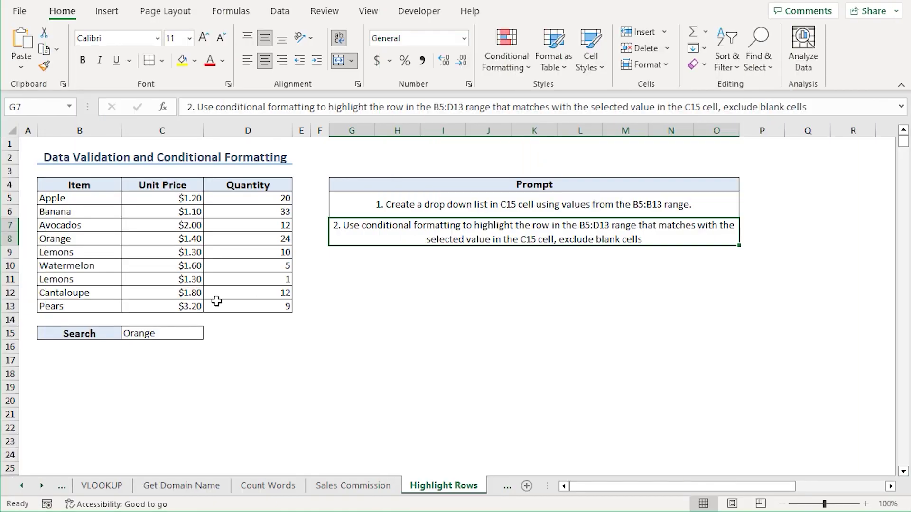
# Step: Start a formula-based conditional formatting rule on B5:D13 with the pasted =AND formula
pyautogui.moveTo(74, 204); pyautogui.dragTo(257, 306)
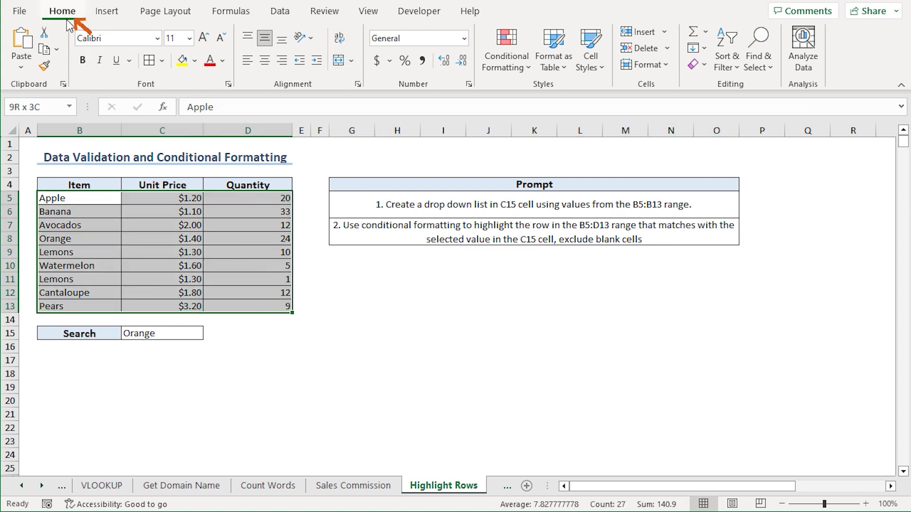
pyautogui.click(524, 72)
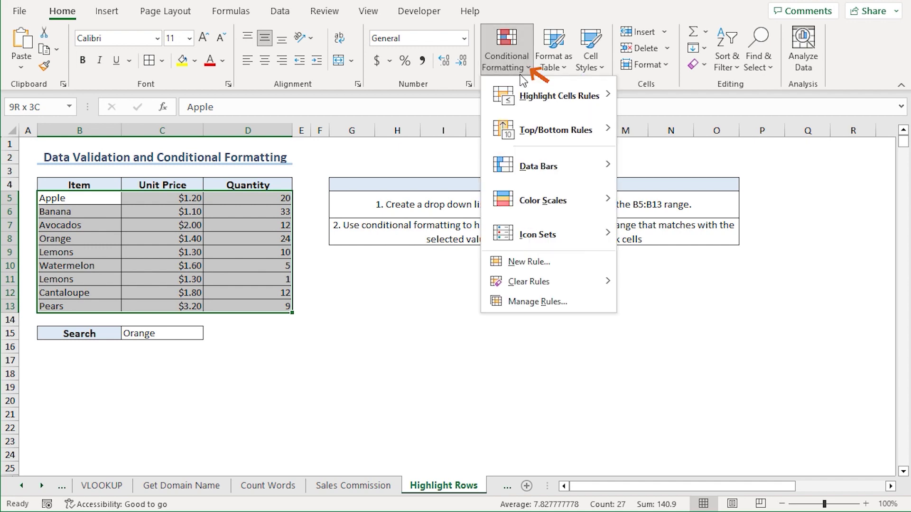
pyautogui.click(553, 262)
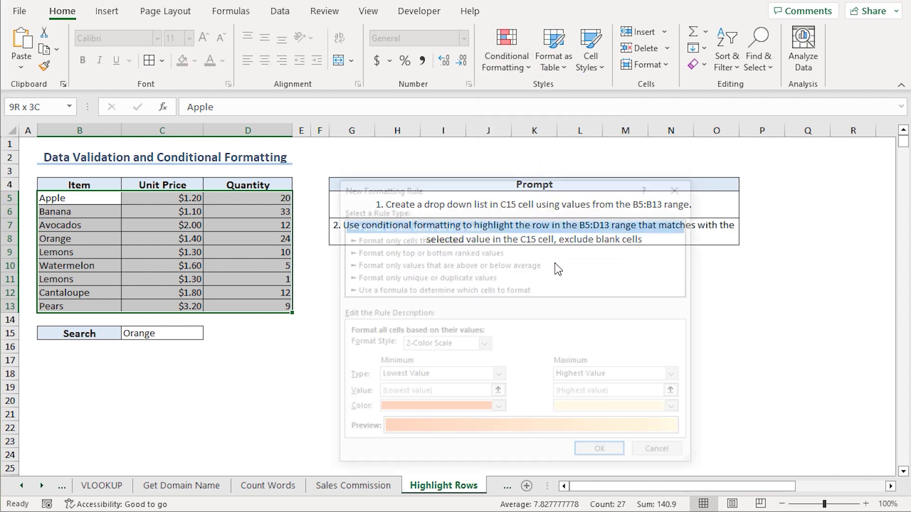
pyautogui.moveTo(442, 189); pyautogui.dragTo(438, 178)
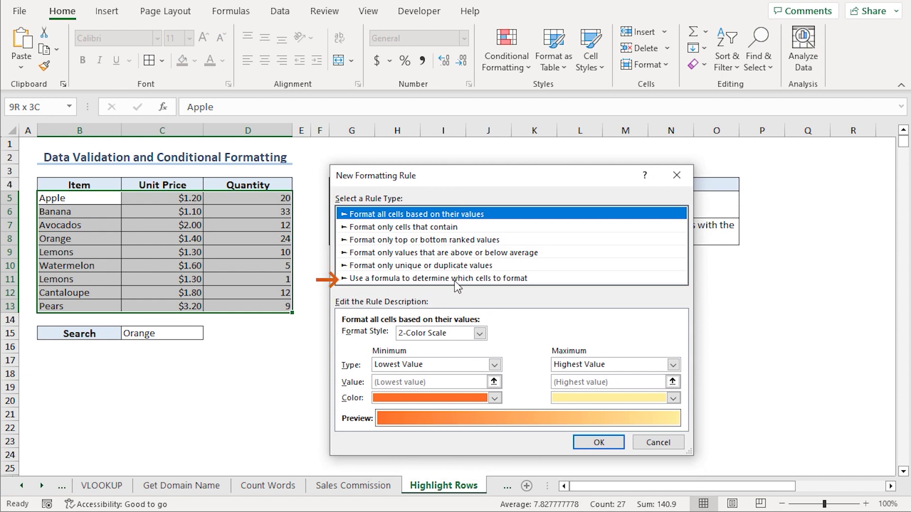
pyautogui.click(518, 280)
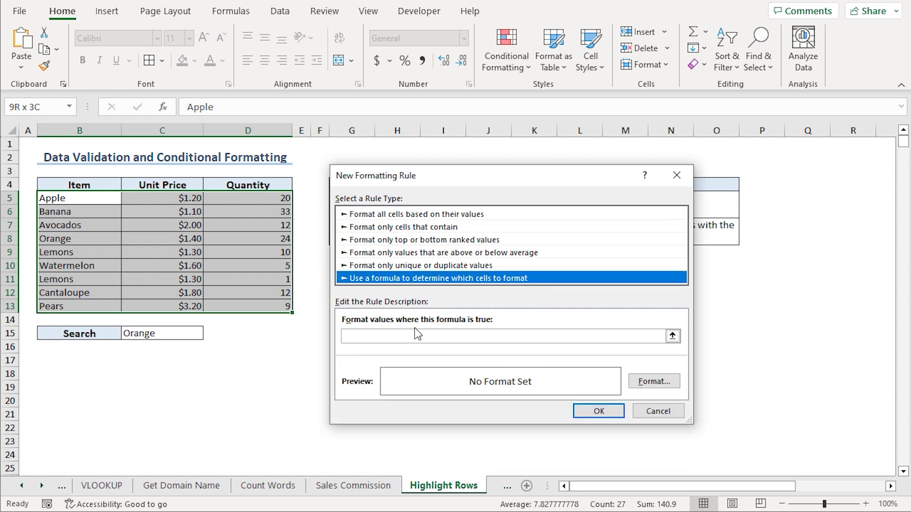
pyautogui.click(369, 337)
pyautogui.hotkey('ctrl', 'v')
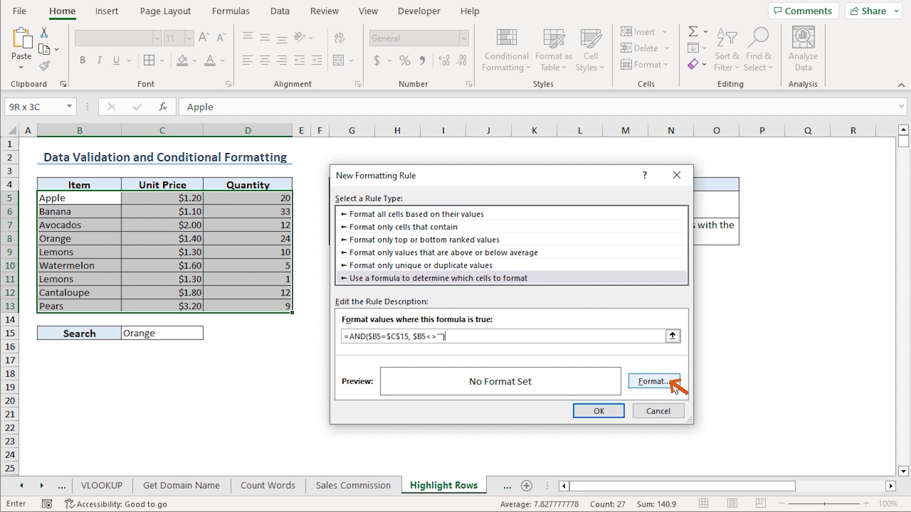
# Step: Give the rule a peach fill and apply it
pyautogui.click(655, 382)
pyautogui.moveTo(486, 119); pyautogui.dragTo(470, 103)
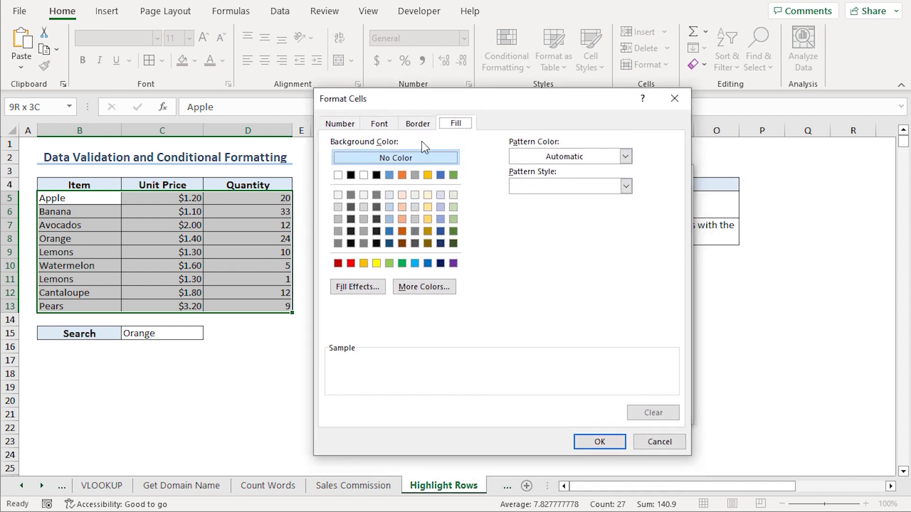
pyautogui.click(402, 196)
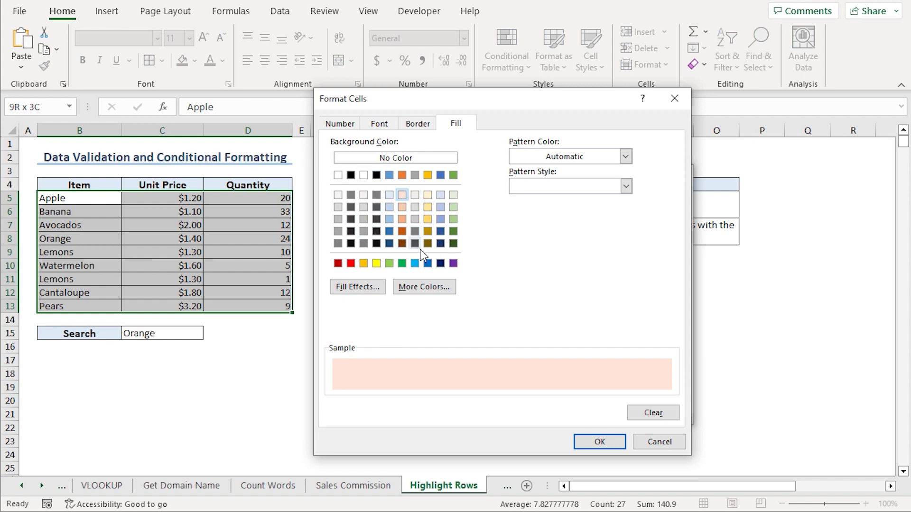
pyautogui.click(599, 442)
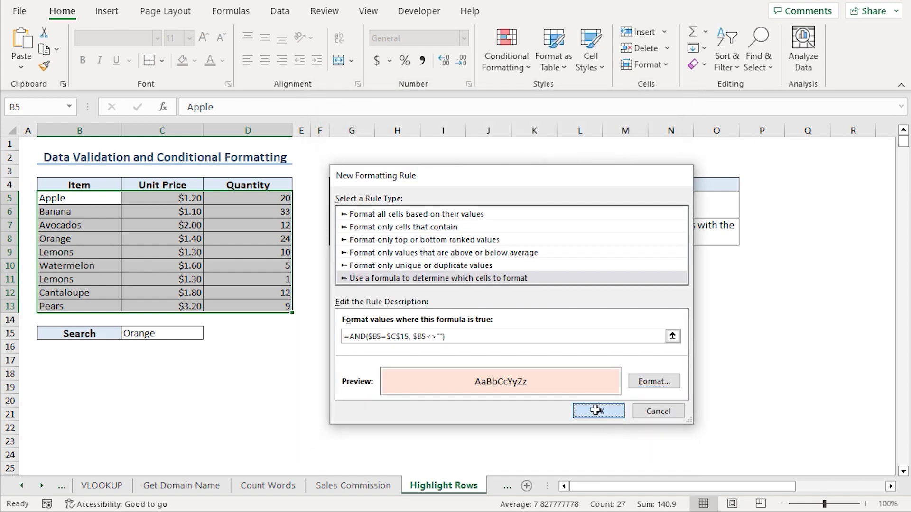
pyautogui.click(595, 411)
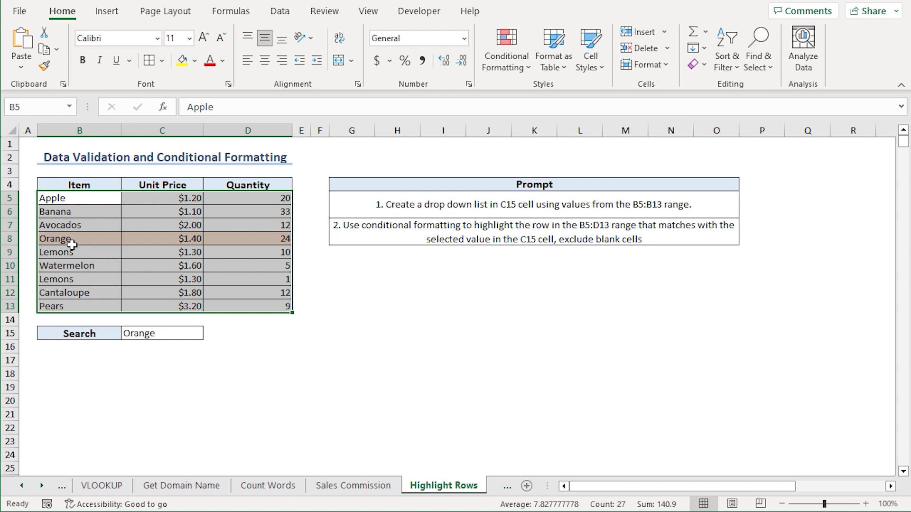
# Step: Test the highlighting by choosing Lemons in C15's drop-down
pyautogui.click(169, 336)
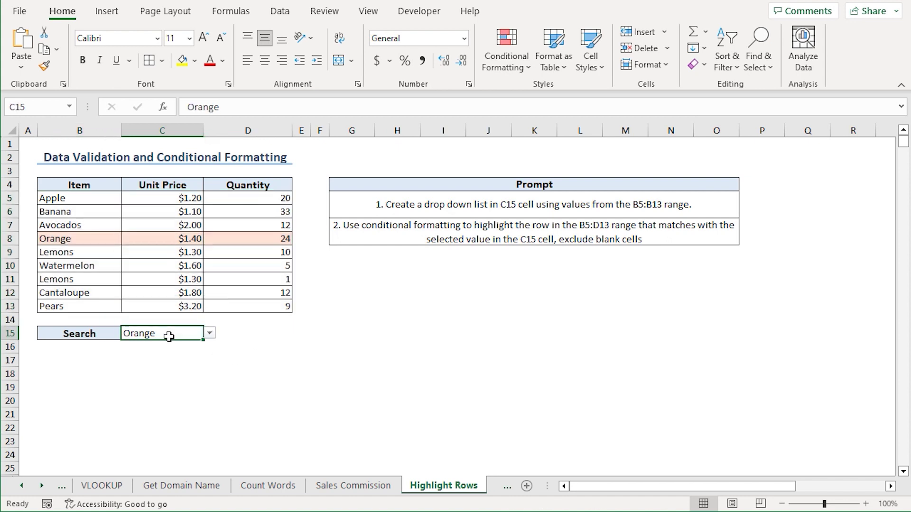
pyautogui.hotkey('alt', 'Down')
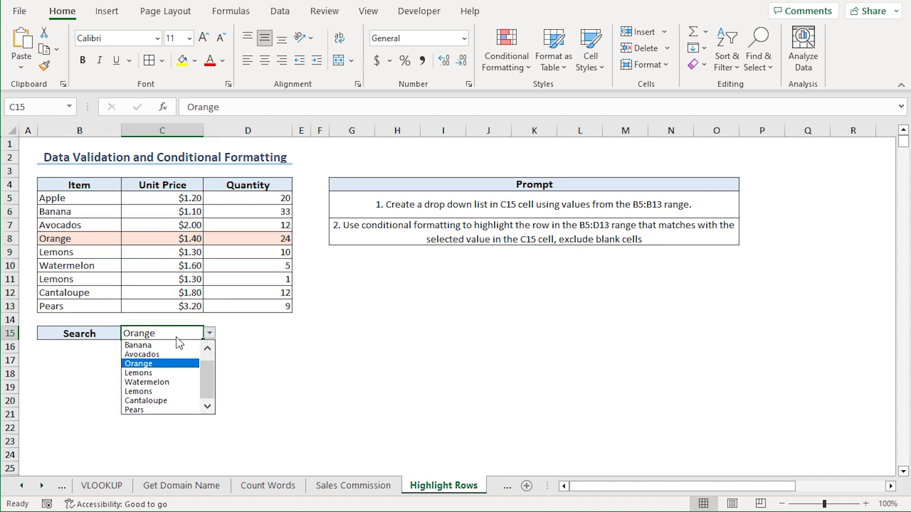
pyautogui.click(161, 373)
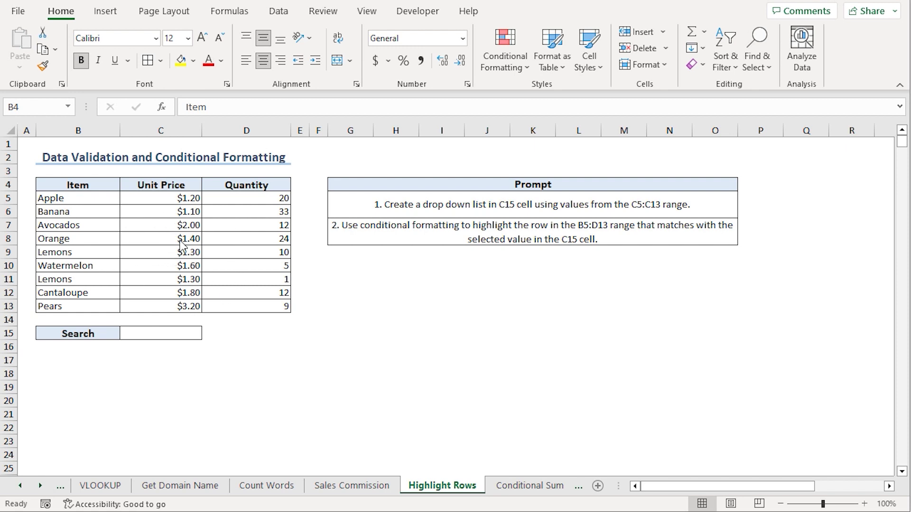
# Step: Choose Lemons as the Search value in C15
pyautogui.click(170, 337)
pyautogui.click(209, 335)
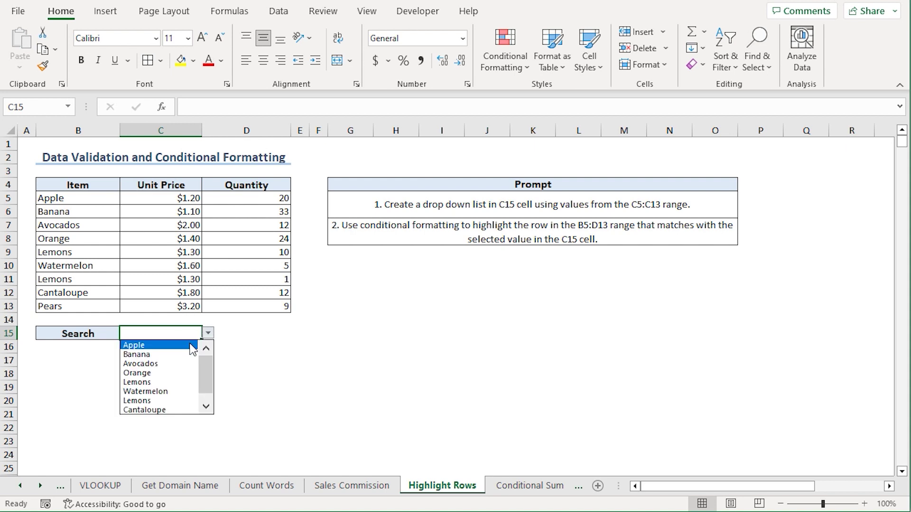
pyautogui.click(143, 375)
# Step: Copy the second prompt from G7 and paste it into the ChatGPT message
pyautogui.click(380, 235)
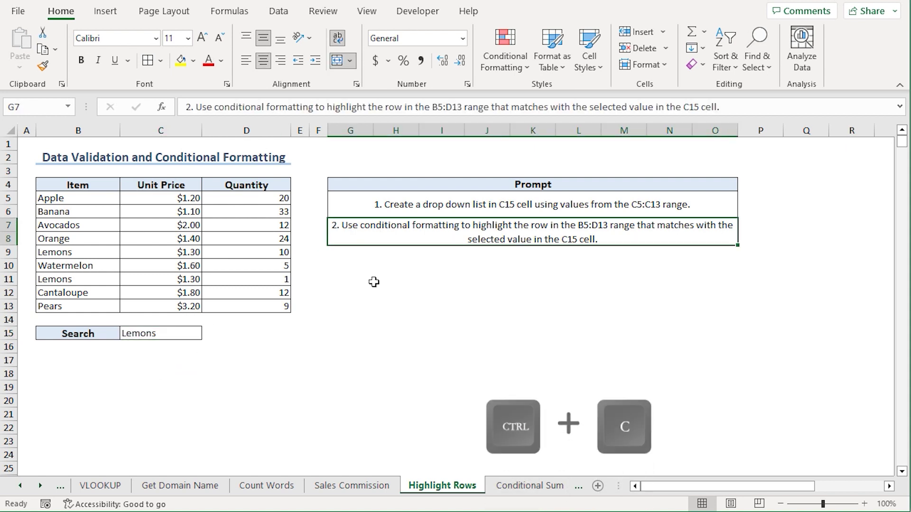
pyautogui.hotkey('ctrl', 'c')
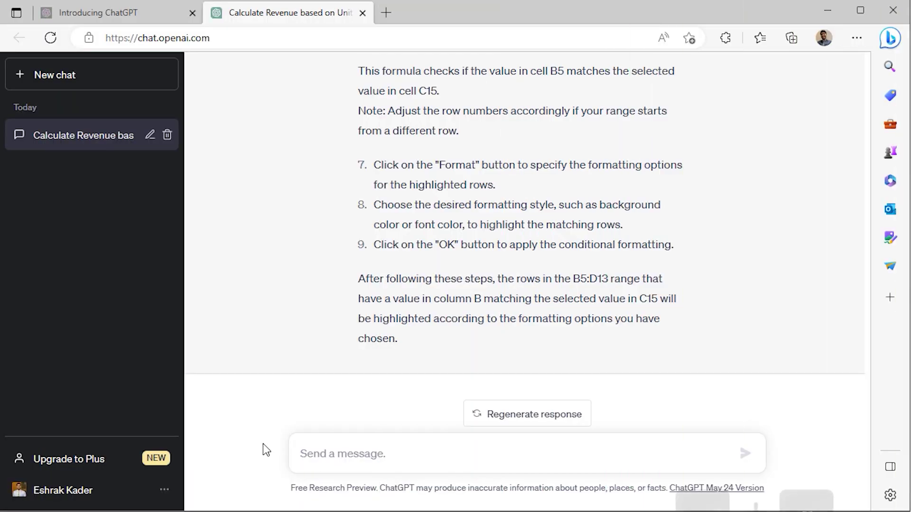
pyautogui.hotkey('ctrl', 'v')
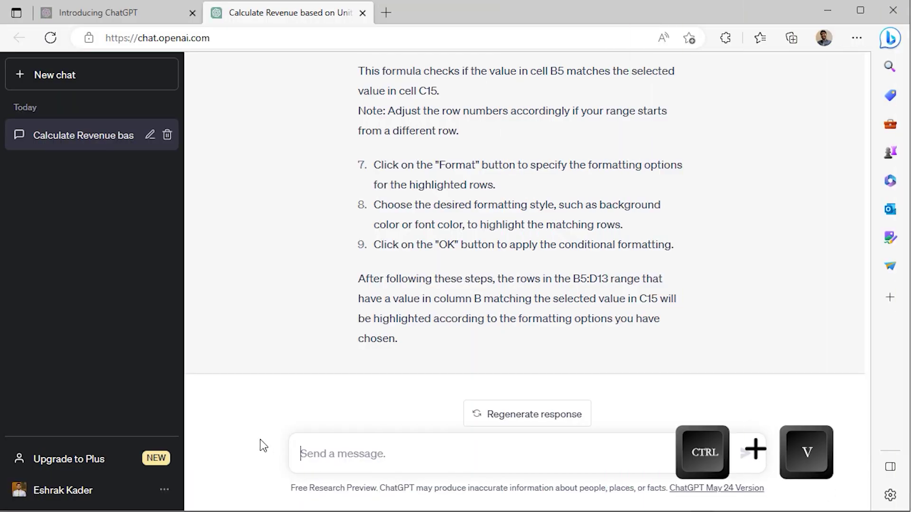
# Step: Send the second highlighting prompt and copy ChatGPT's rule =$B5=$C$15 for B5:D13
pyautogui.click(745, 453)
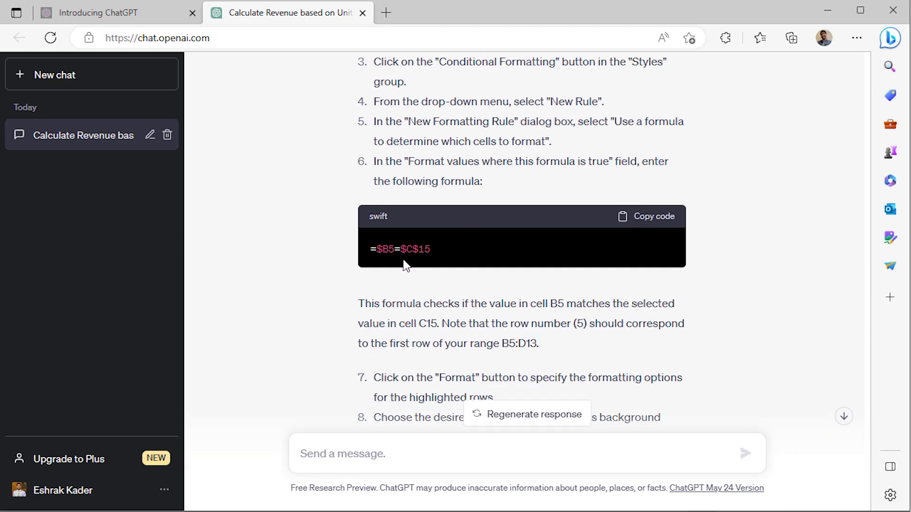
pyautogui.scroll(-1, 357, 261)
pyautogui.scroll(1, 517, 254)
pyautogui.click(645, 221)
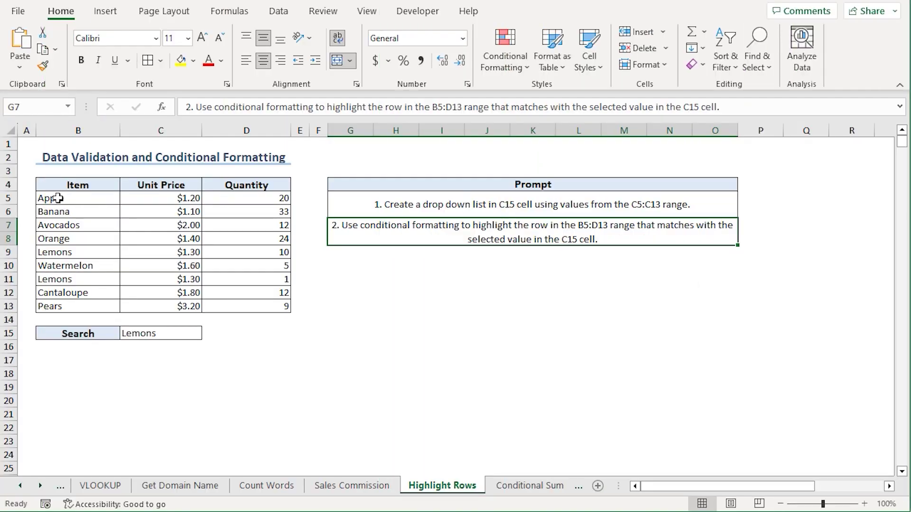
# Step: Create a formula-based conditional formatting rule on B5:D13 using the copied formula
pyautogui.click(57, 199)
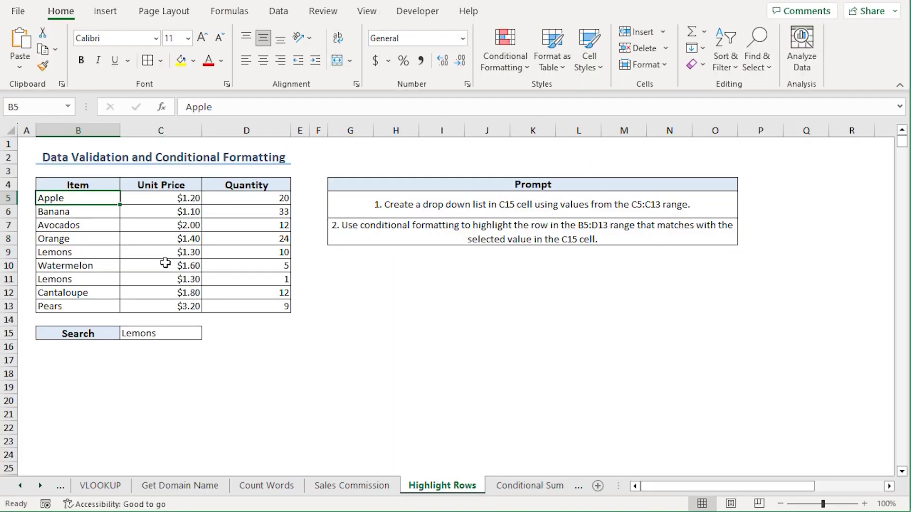
pyautogui.keyDown('shift'); pyautogui.click(247, 306); pyautogui.keyUp('shift')
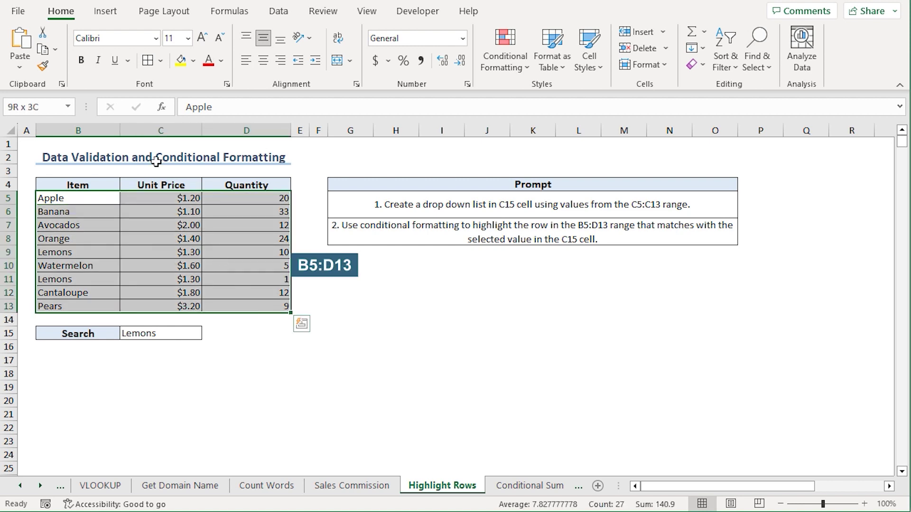
pyautogui.click(524, 69)
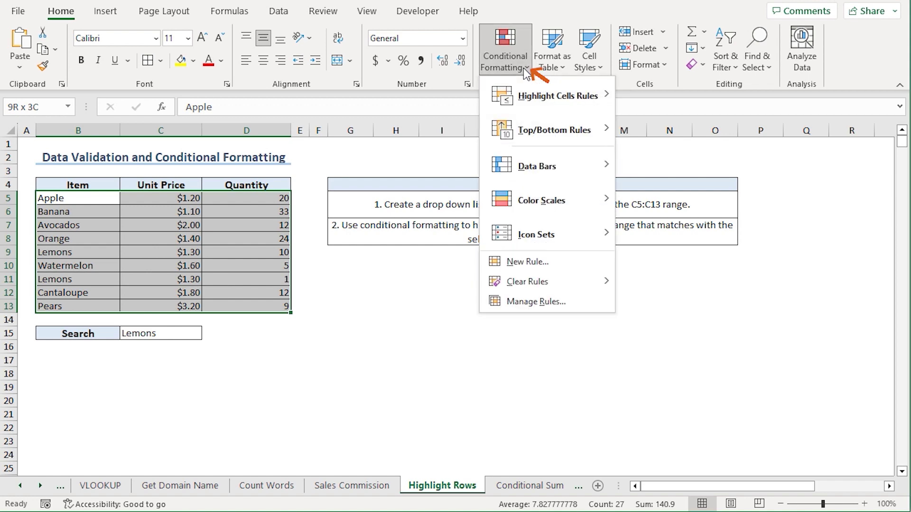
pyautogui.click(549, 260)
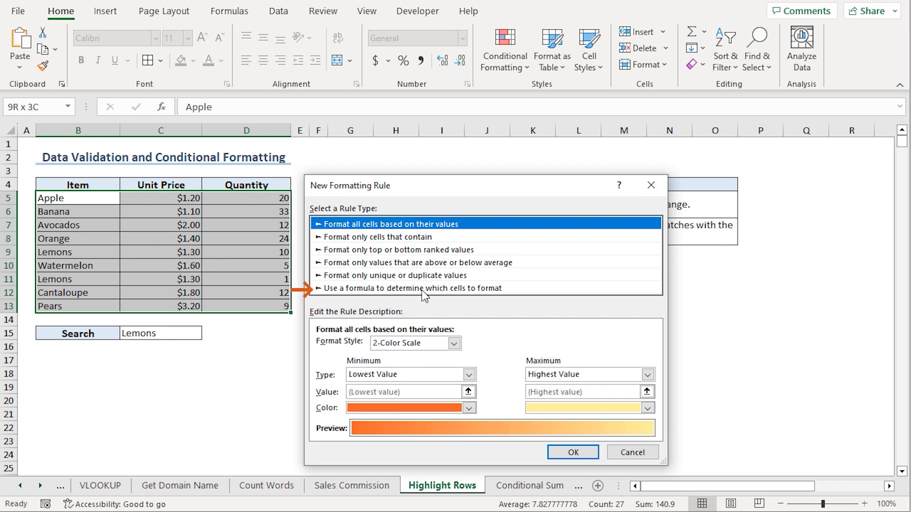
pyautogui.click(463, 289)
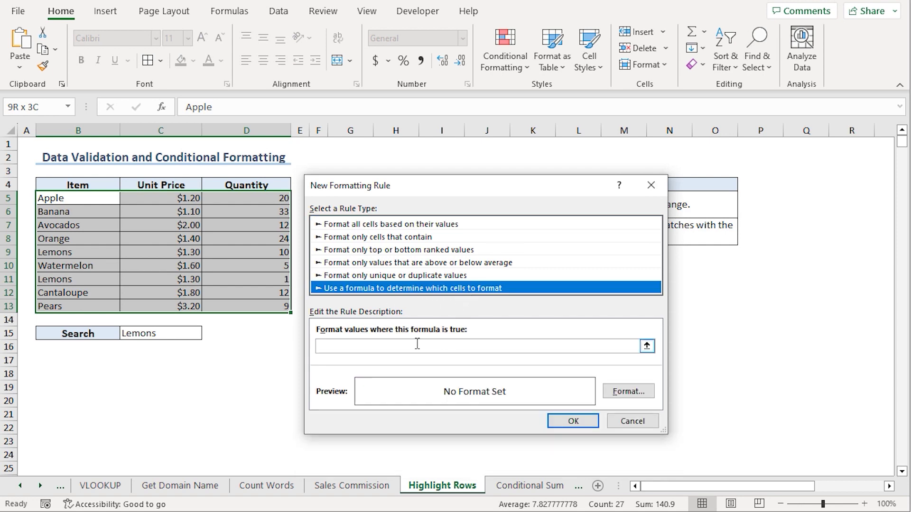
pyautogui.click(346, 347)
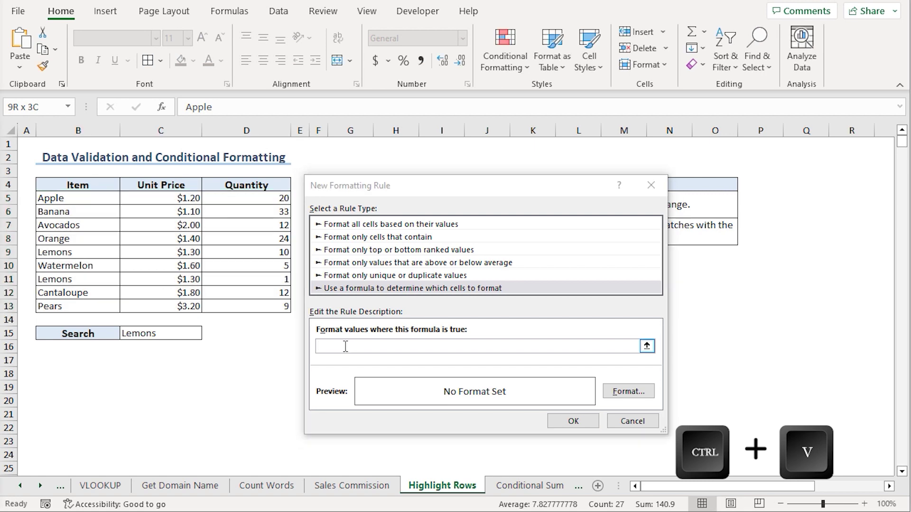
pyautogui.click(336, 346)
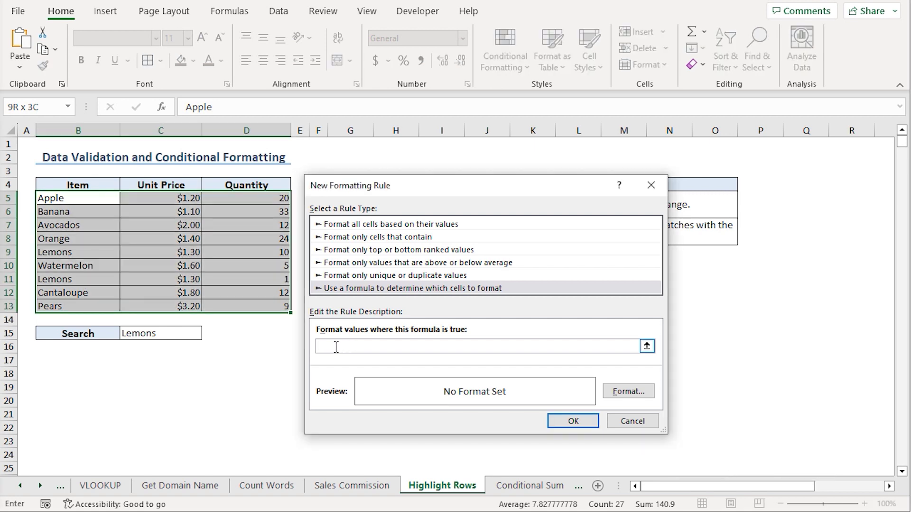
pyautogui.hotkey('ctrl', 'v')
# Step: Set the rule's fill to peach and apply it, highlighting both Lemons rows
pyautogui.click(626, 393)
pyautogui.click(408, 166)
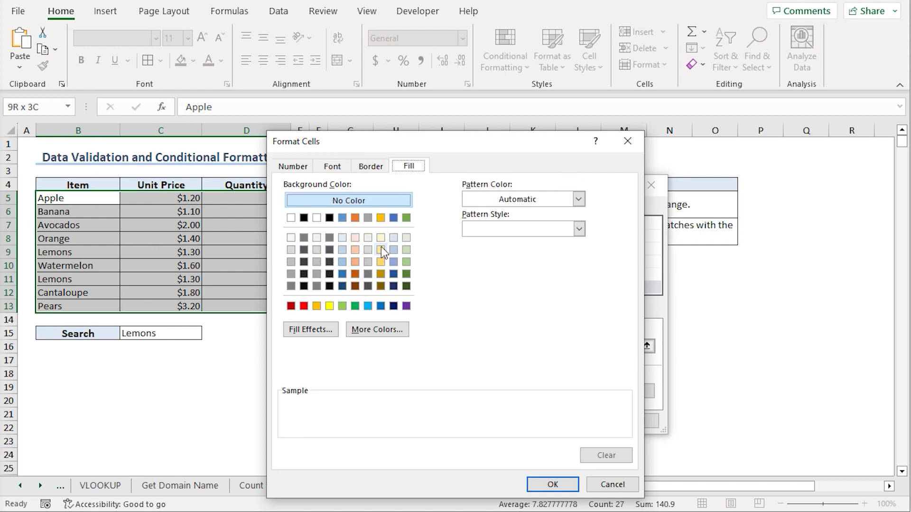
pyautogui.click(354, 238)
pyautogui.click(552, 484)
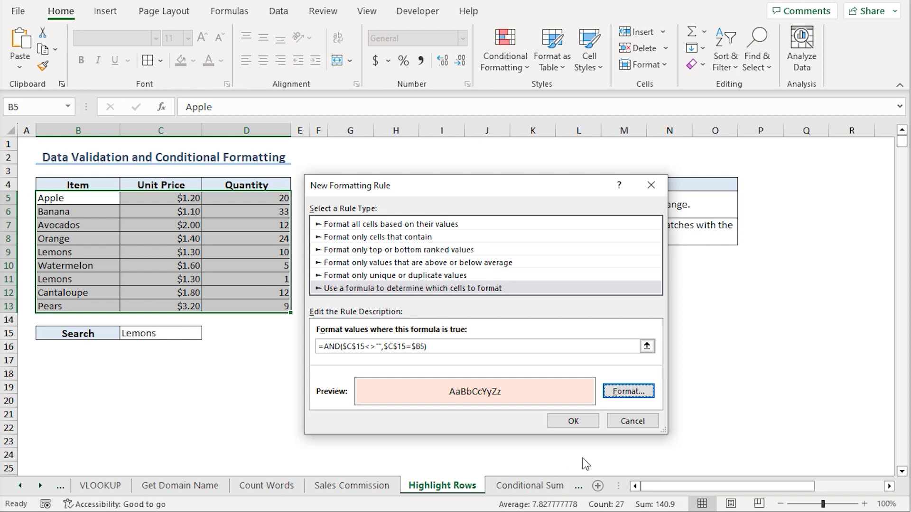
pyautogui.click(571, 422)
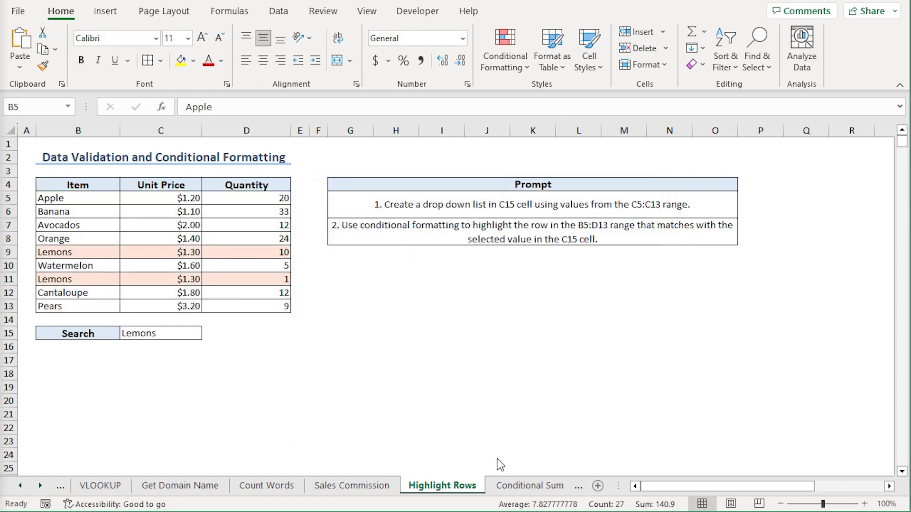
# Step: Choose Banana in C15 to confirm its row gets highlighted
pyautogui.click(180, 333)
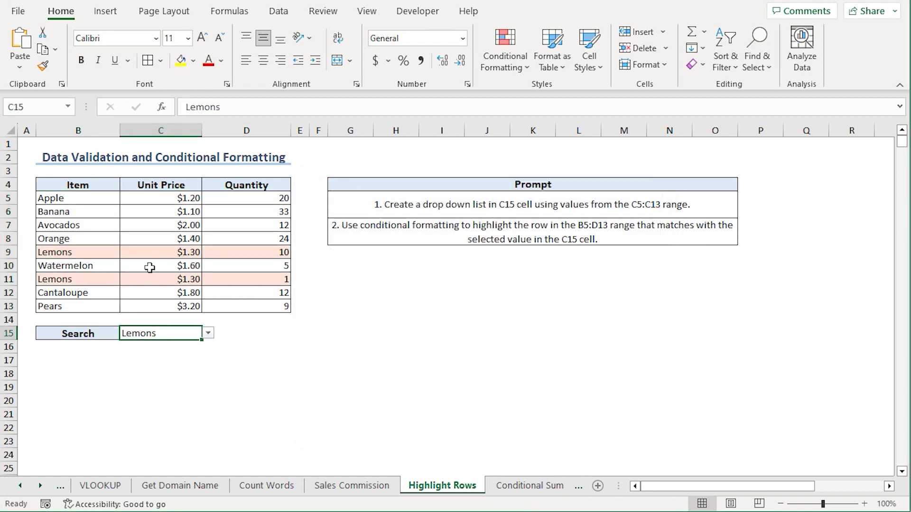
pyautogui.click(208, 333)
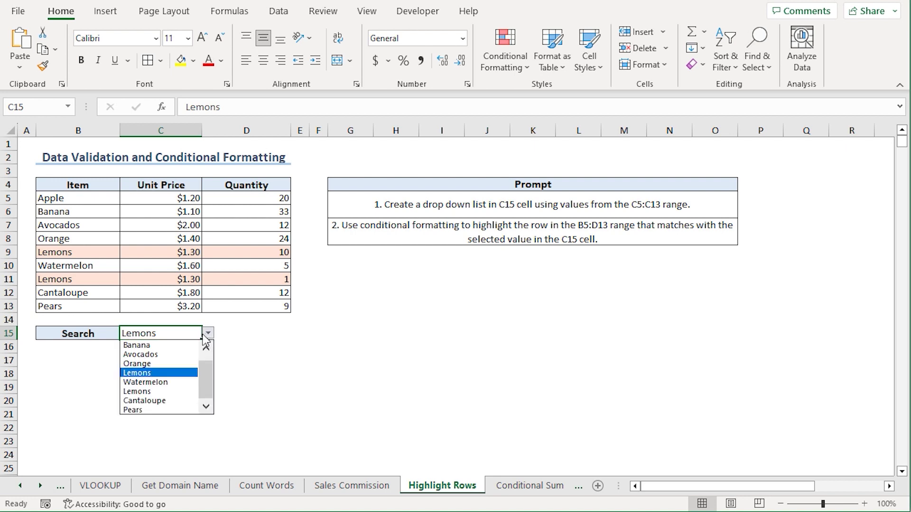
pyautogui.click(160, 347)
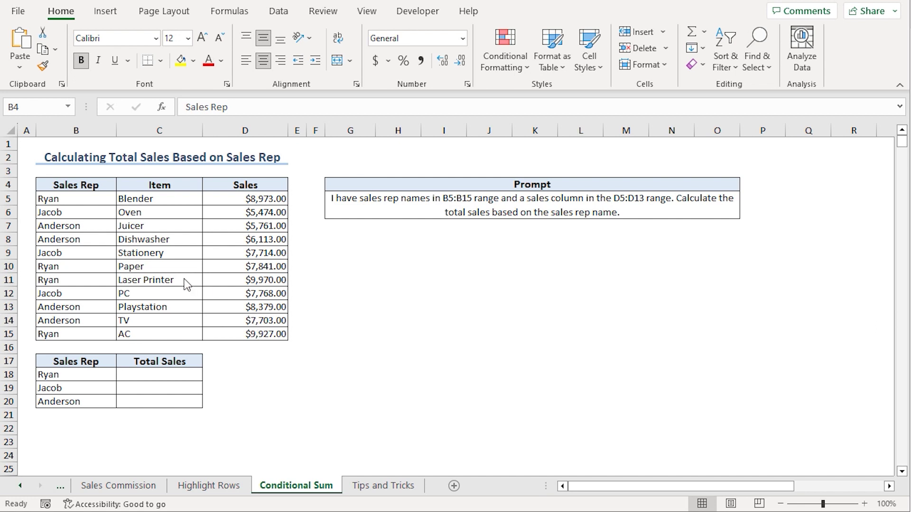
# Step: Look over the Total Sales and rep name cells, then copy the total-sales prompt from G5
pyautogui.click(172, 361)
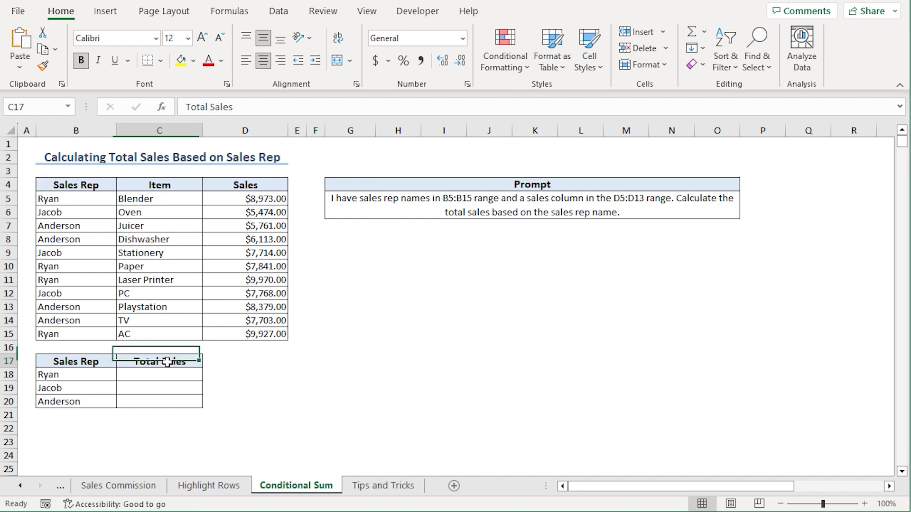
pyautogui.moveTo(73, 374); pyautogui.dragTo(75, 401)
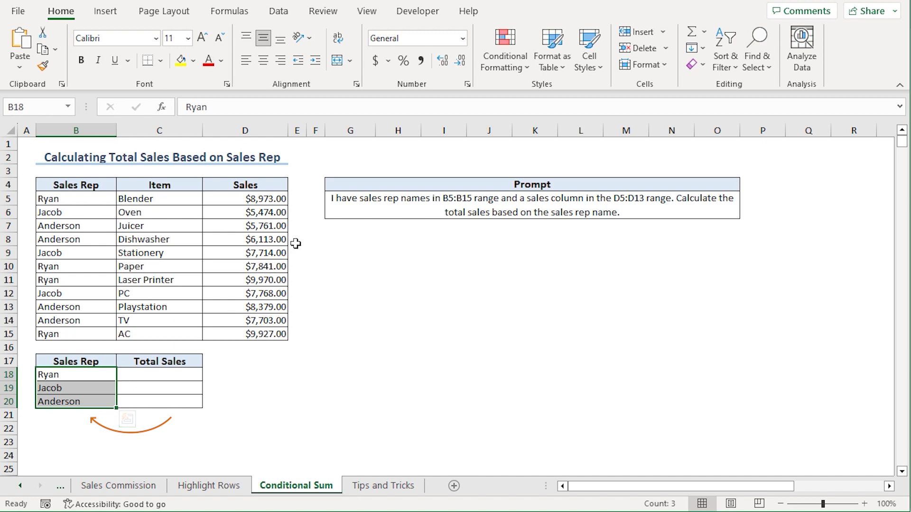
pyautogui.click(378, 209)
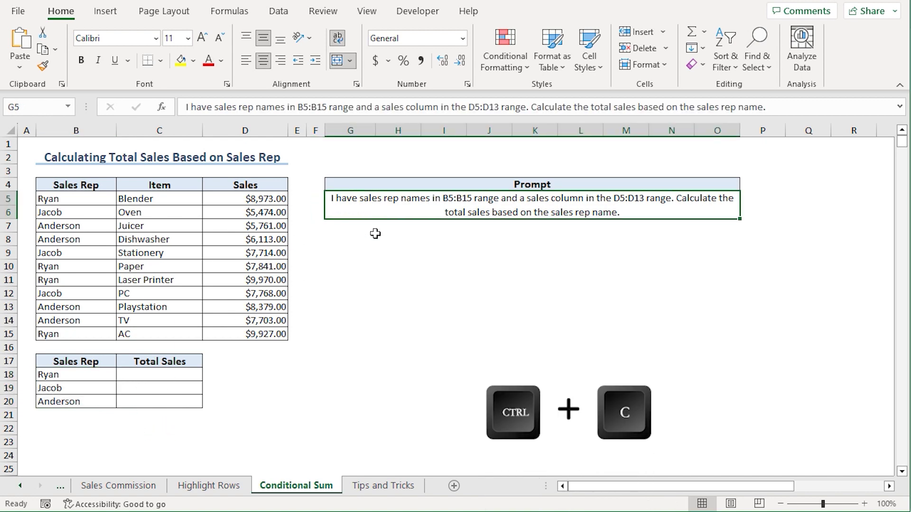
pyautogui.hotkey('ctrl', 'c')
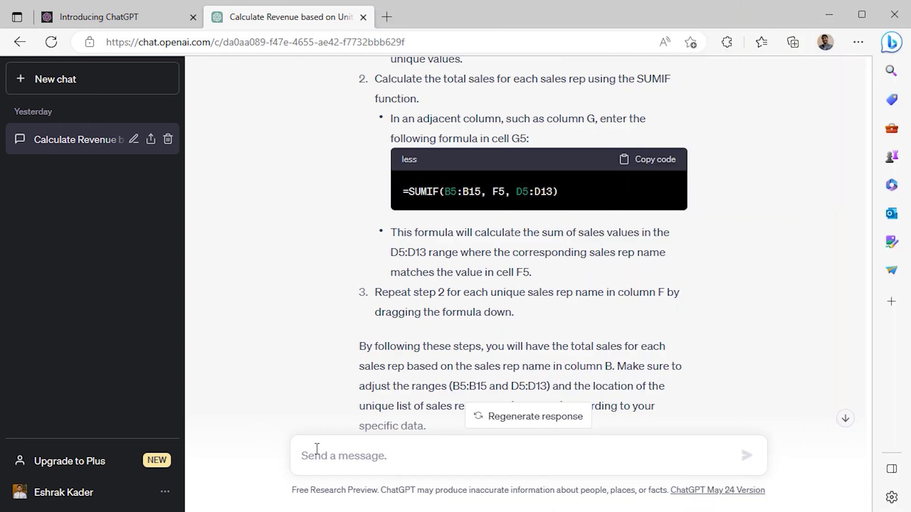
# Step: Send the total-sales prompt and copy ChatGPT's =SUMIF($B$5:$B$15, F5, $D$5:$D$13) formula
pyautogui.hotkey('ctrl', 'v')
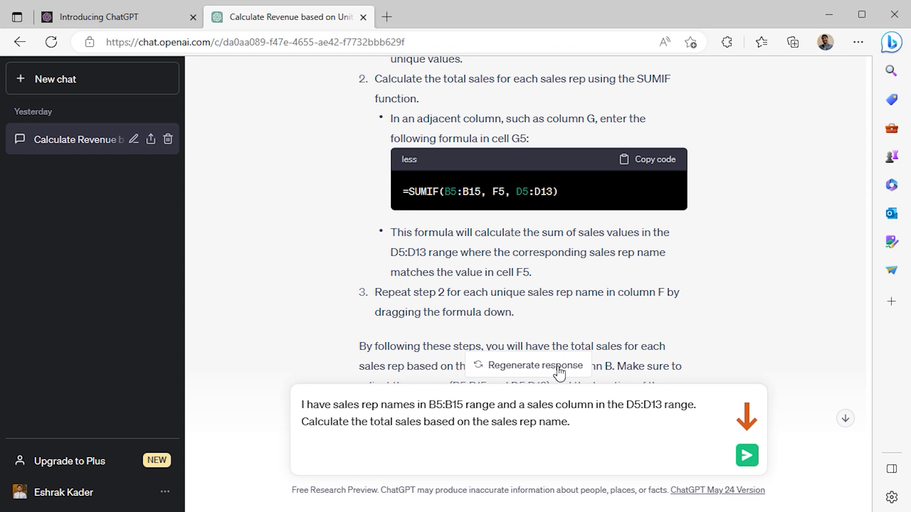
pyautogui.press('Return')
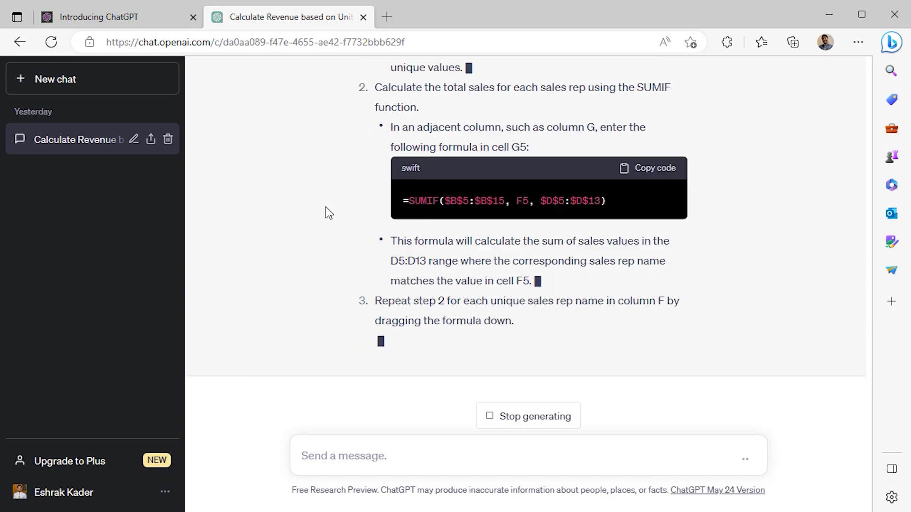
pyautogui.scroll(3, 341, 226)
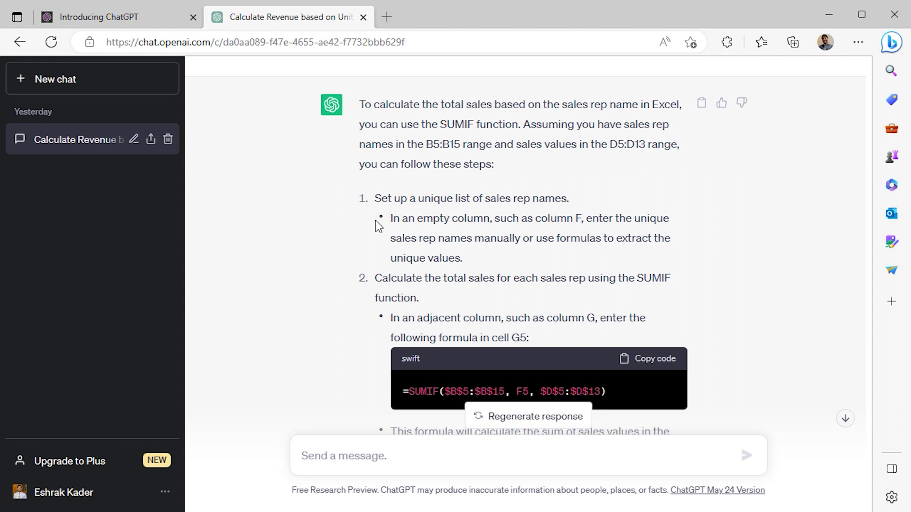
pyautogui.scroll(-1, 344, 218)
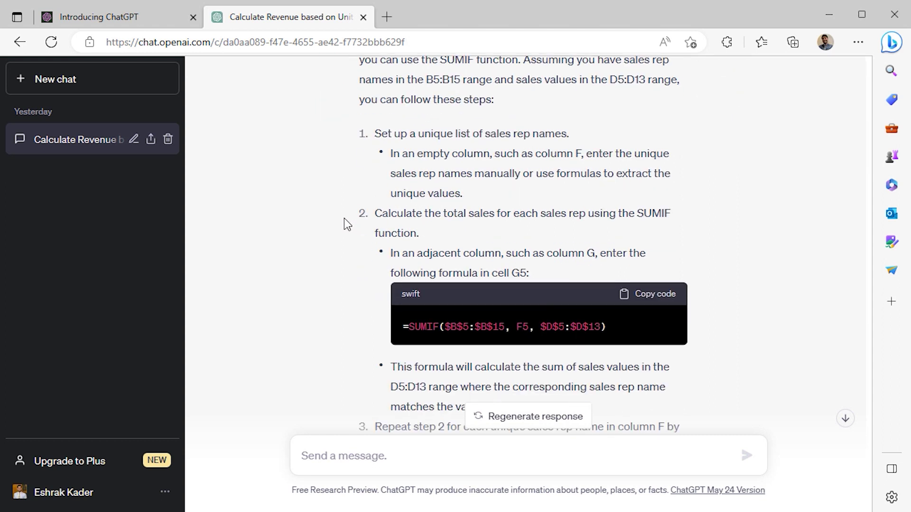
pyautogui.scroll(-1, 332, 242)
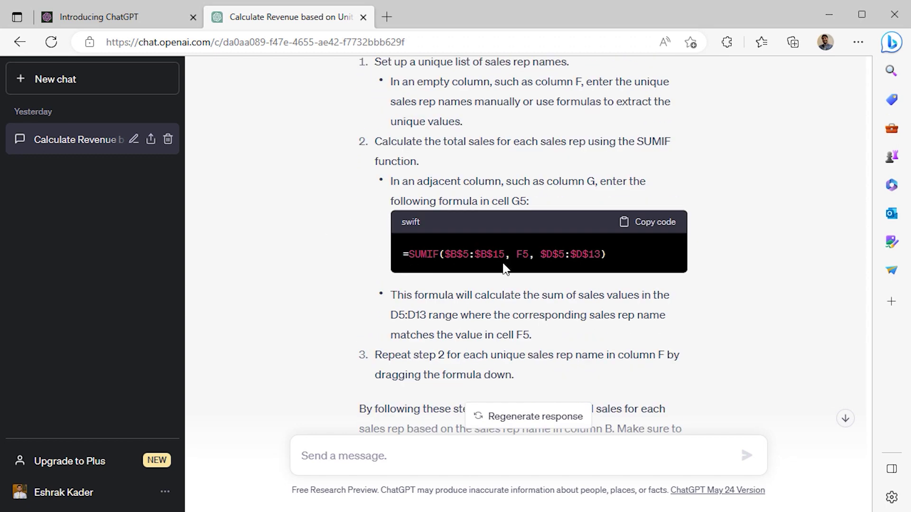
pyautogui.click(646, 223)
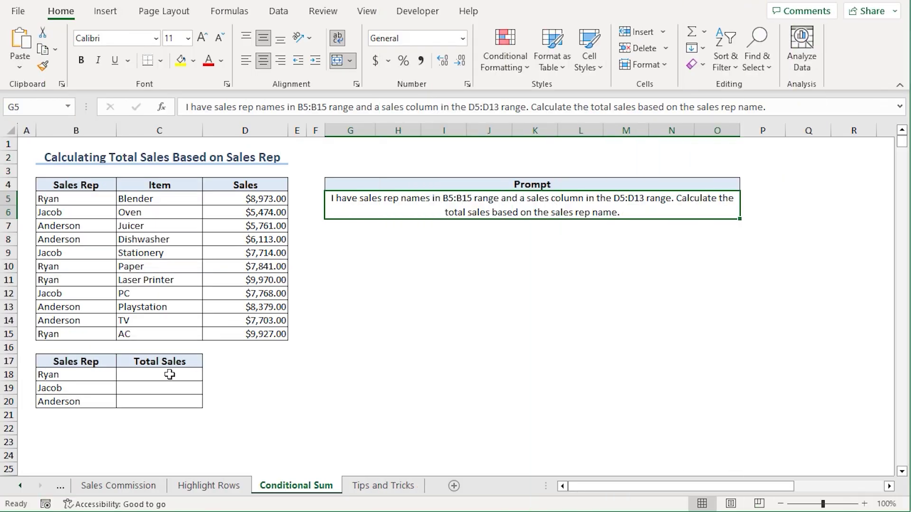
# Step: Paste the SUMIF formula into C18 and extend its sum range to $D$5:$D$15
pyautogui.click(154, 375)
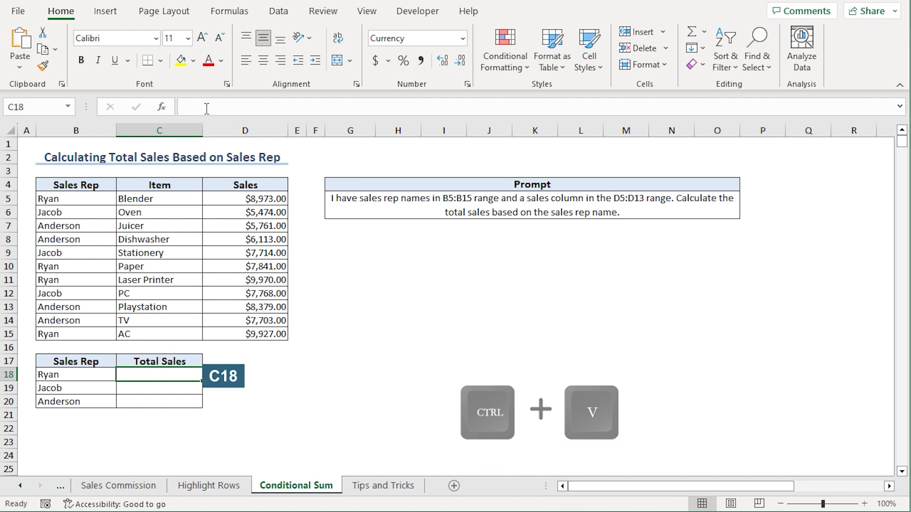
pyautogui.click(181, 107)
pyautogui.hotkey('ctrl', 'v')
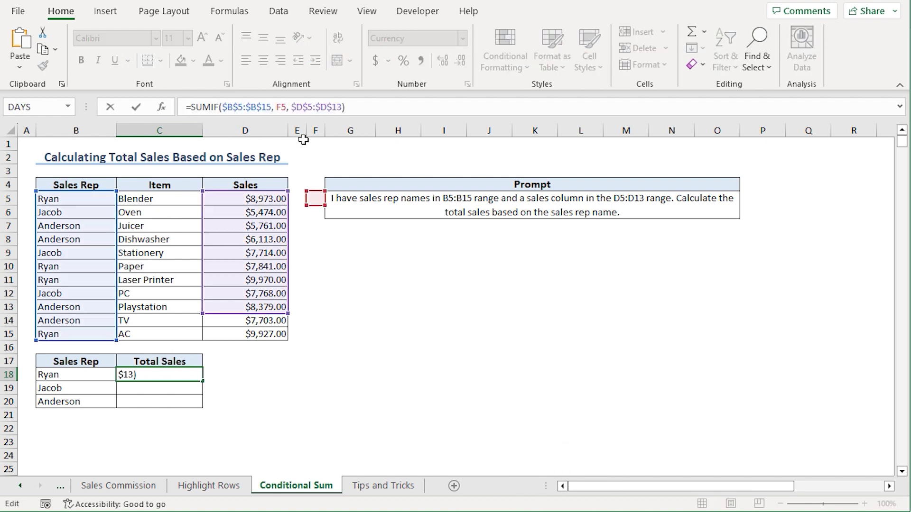
pyautogui.click(342, 107)
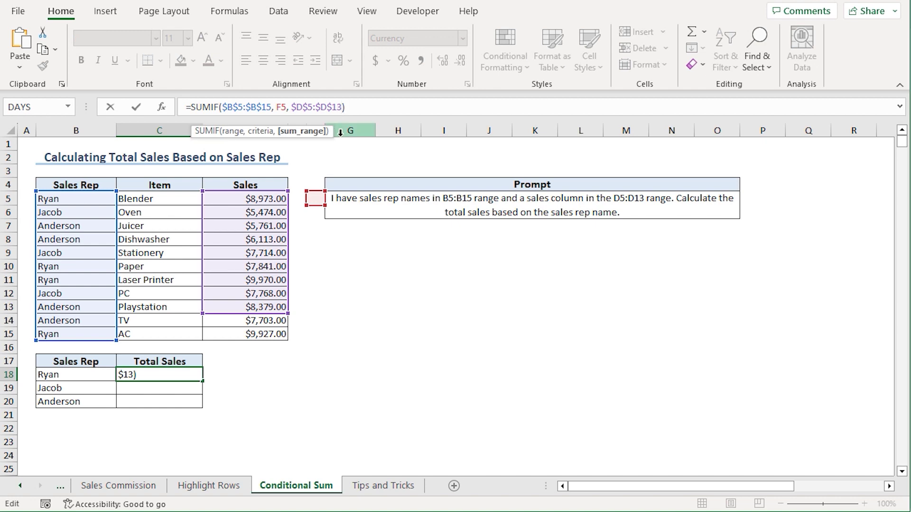
pyautogui.press('BackSpace')
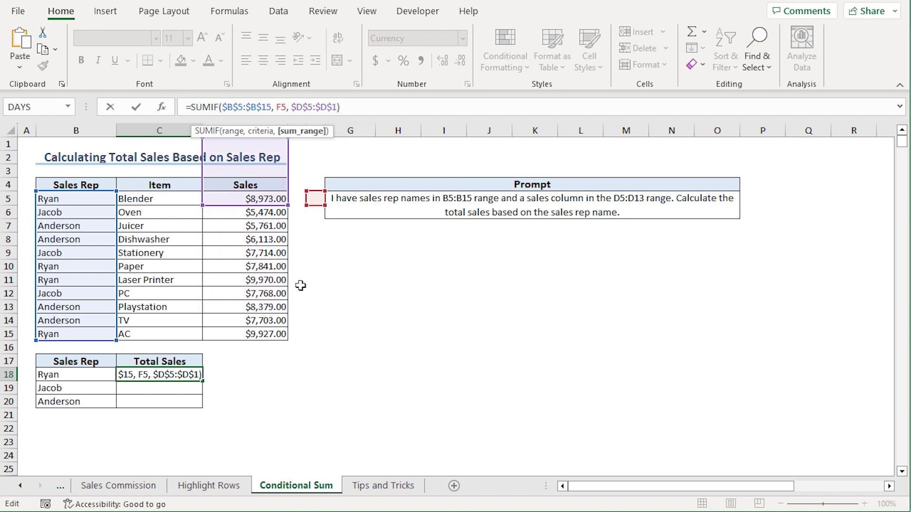
pyautogui.write('5')
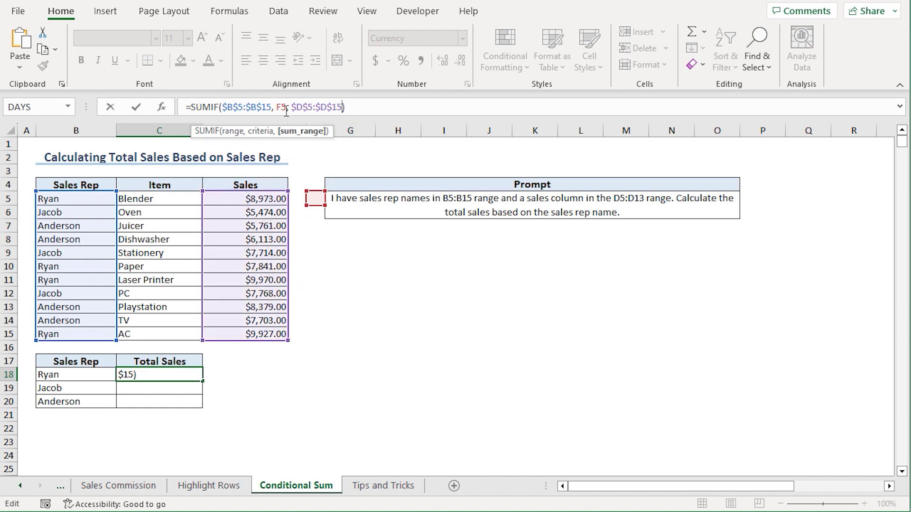
# Step: Replace the F5 criteria with B18 and commit, giving the first rep's total of $36,711.00
pyautogui.click(286, 109)
pyautogui.press('BackSpace')
pyautogui.press('BackSpace')
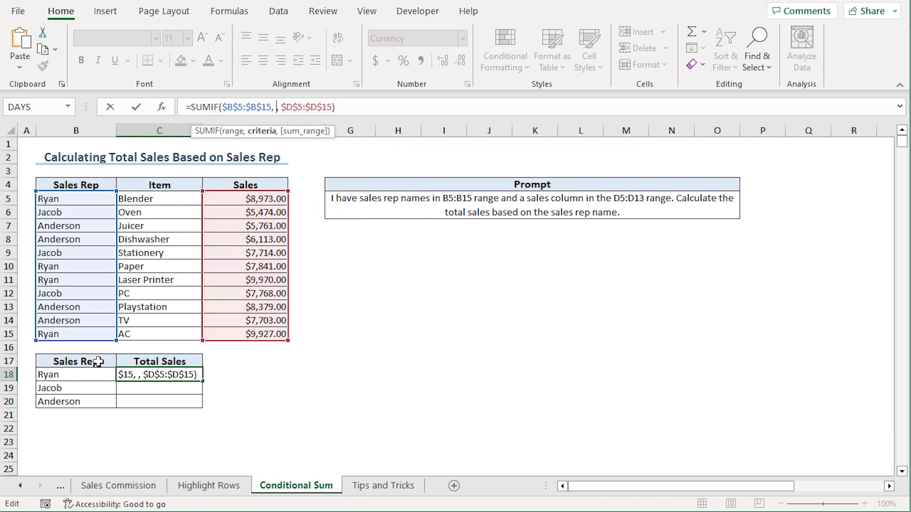
pyautogui.click(71, 374)
pyautogui.press('Return')
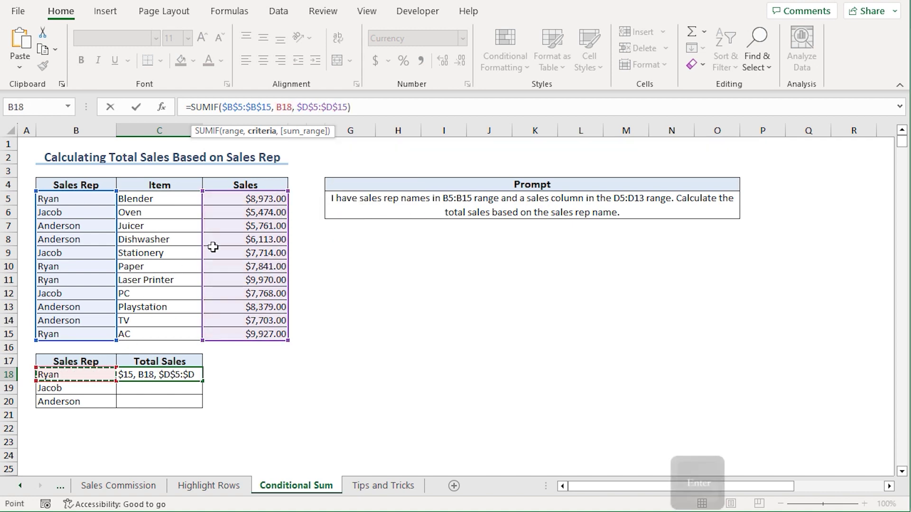
pyautogui.click(197, 373)
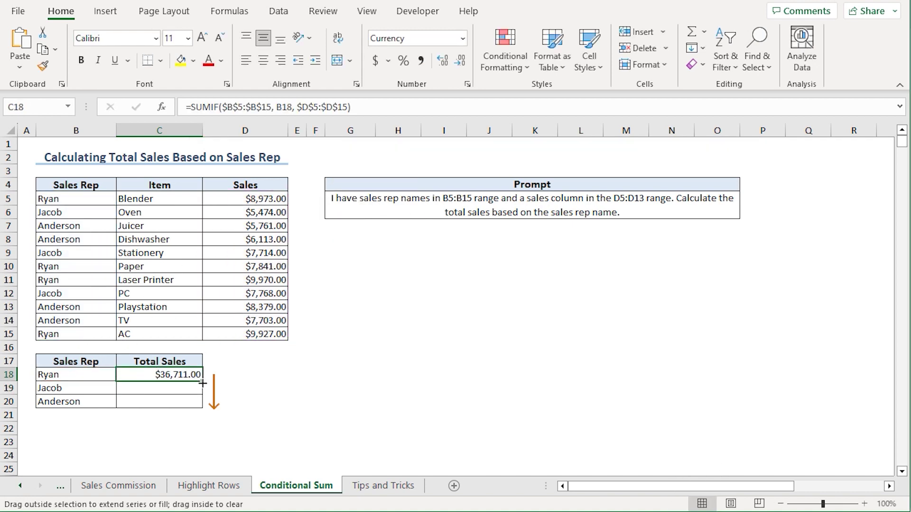